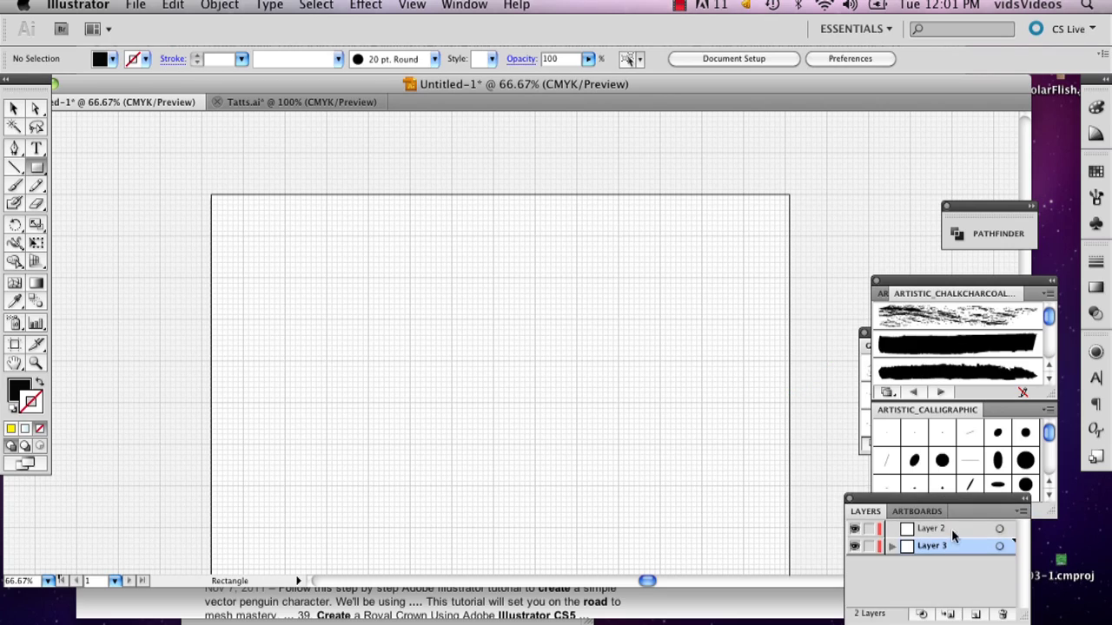
# Set the fill to a grassy yellow-green and draw a rectangle across the lower artboard
pyautogui.doubleClick(21, 390)
pyautogui.click(568, 347)
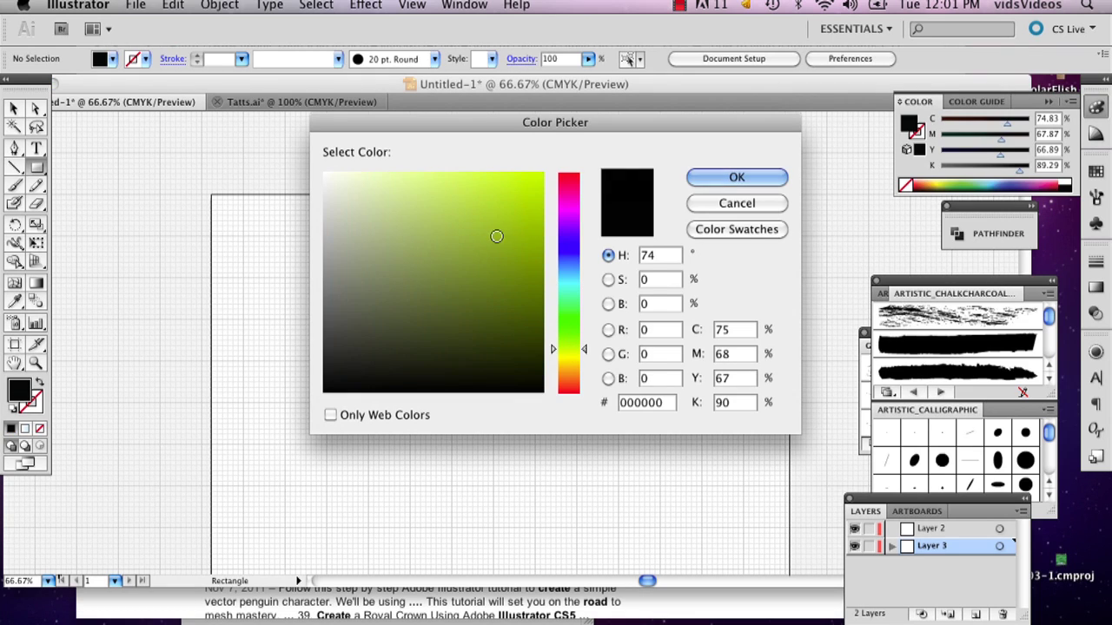
pyautogui.click(496, 236)
pyautogui.click(736, 177)
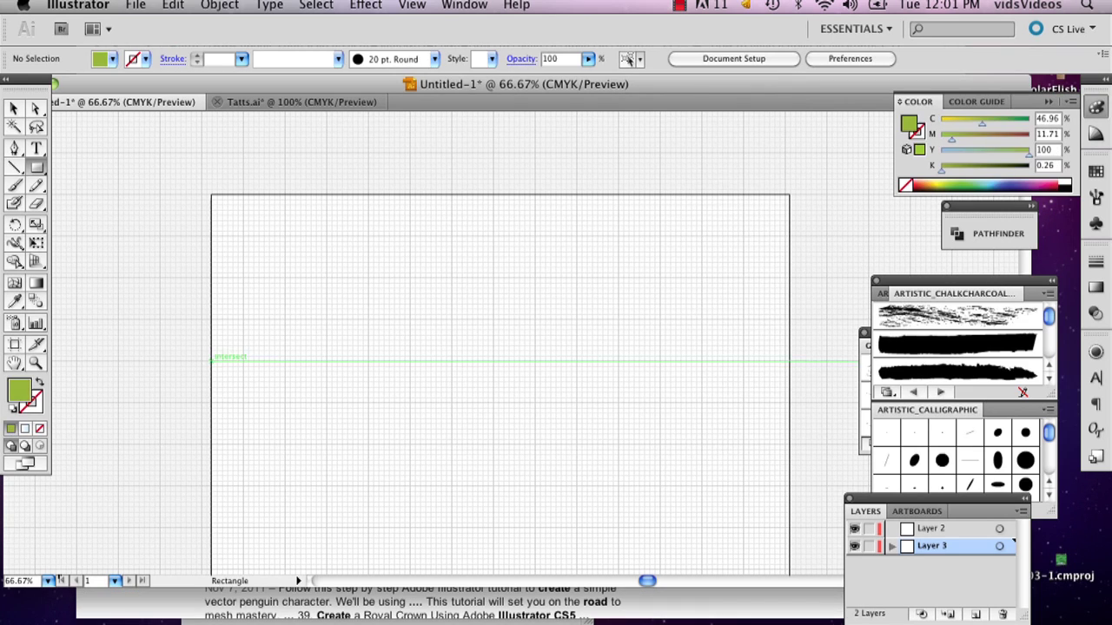
pyautogui.moveTo(212, 358)
pyautogui.mouseDown()
pyautogui.moveTo(298, 405)
pyautogui.moveTo(789, 545)
pyautogui.moveTo(789, 484)
pyautogui.mouseUp()
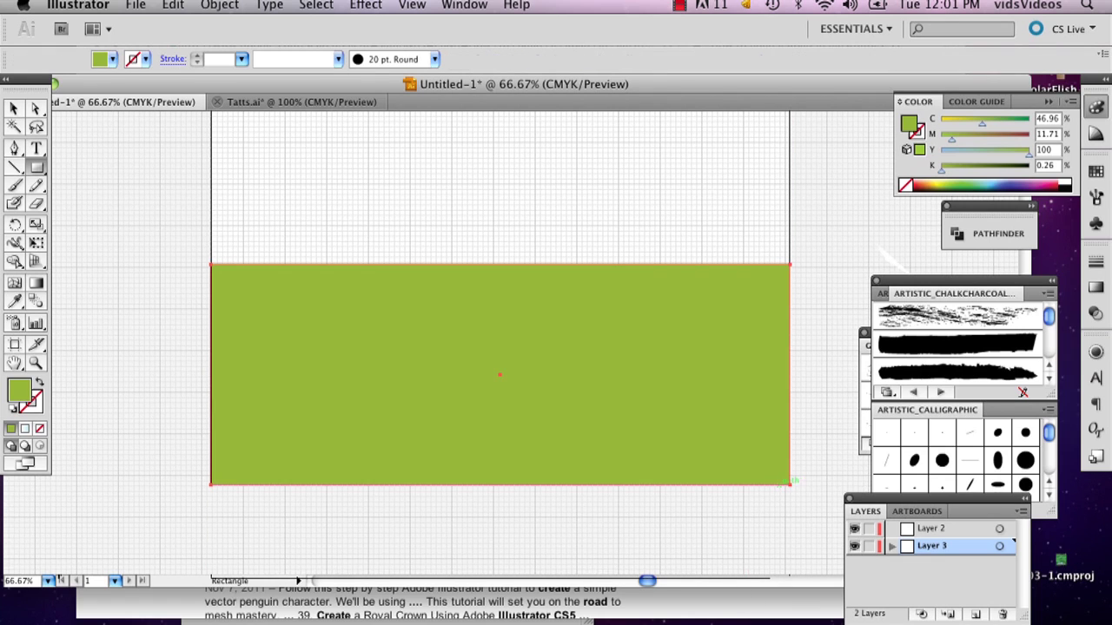
# Keep the green fill and draw a second rectangle over the artboard's upper part
pyautogui.doubleClick(19, 393)
pyautogui.click(564, 279)
pyautogui.click(736, 200)
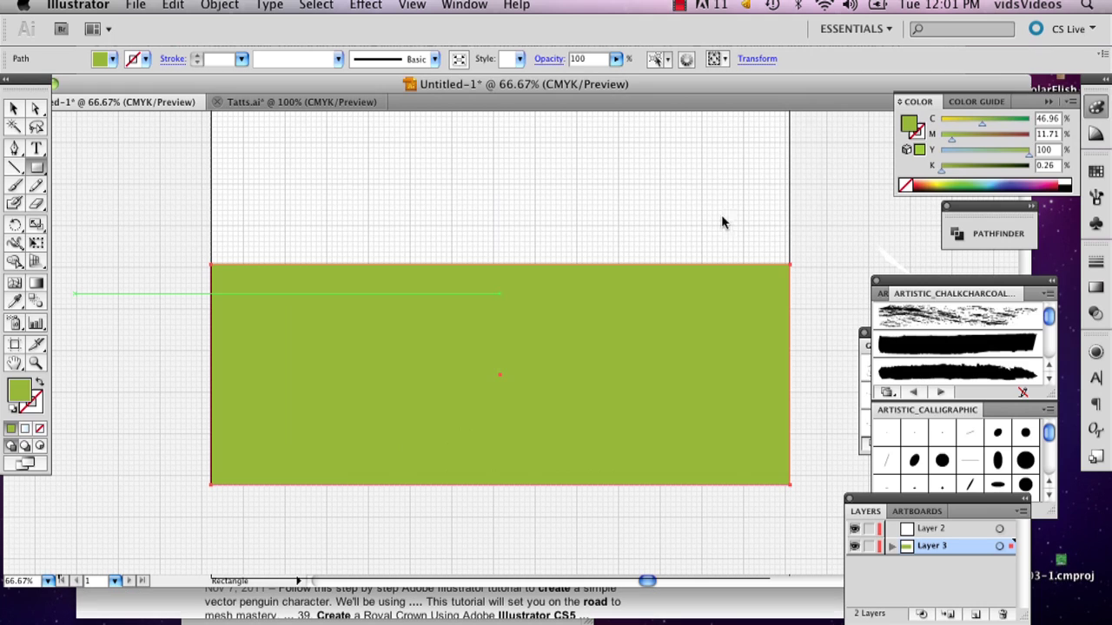
pyautogui.moveTo(788, 265); pyautogui.dragTo(211, 184)
# Fill the upper rectangle with a light cyan sky colour
pyautogui.press('v')
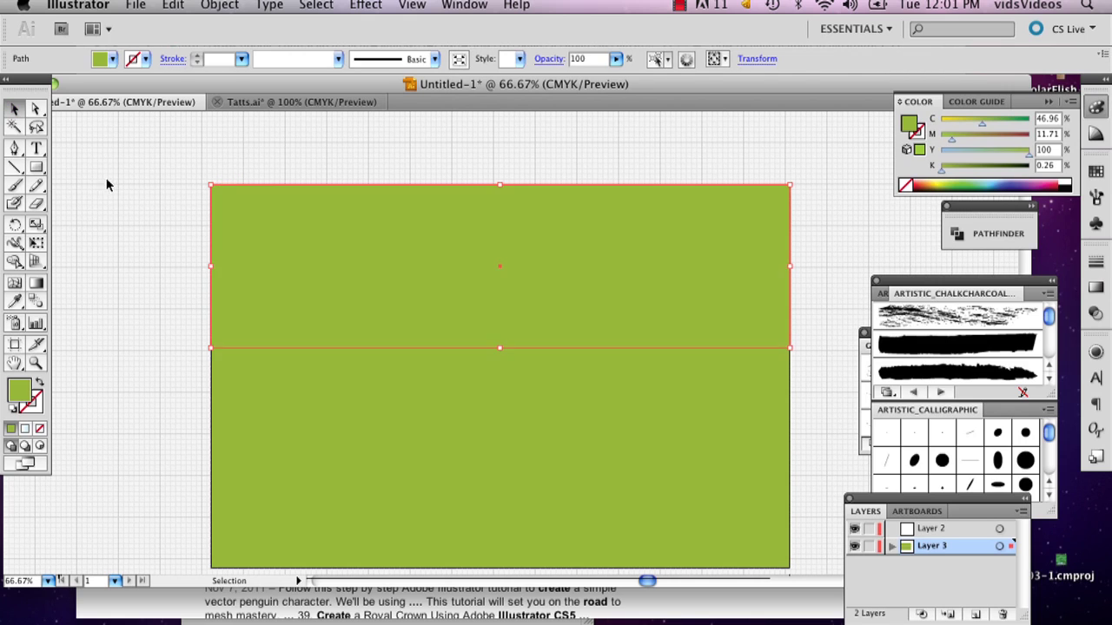
pyautogui.click(107, 181)
pyautogui.click(221, 230)
pyautogui.doubleClick(22, 398)
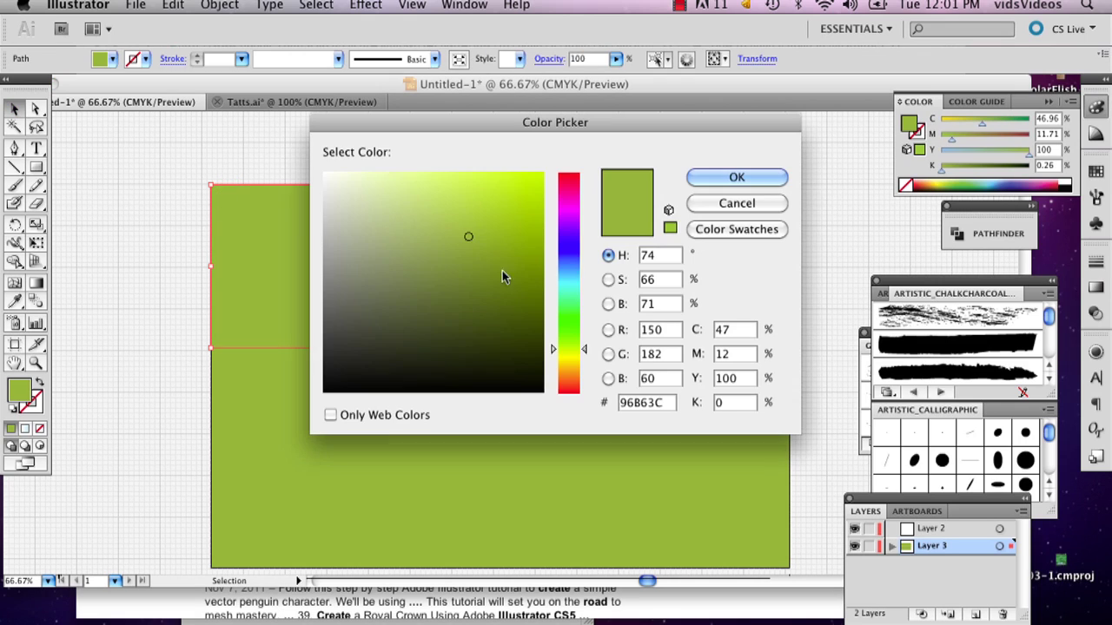
pyautogui.click(568, 281)
pyautogui.click(433, 187)
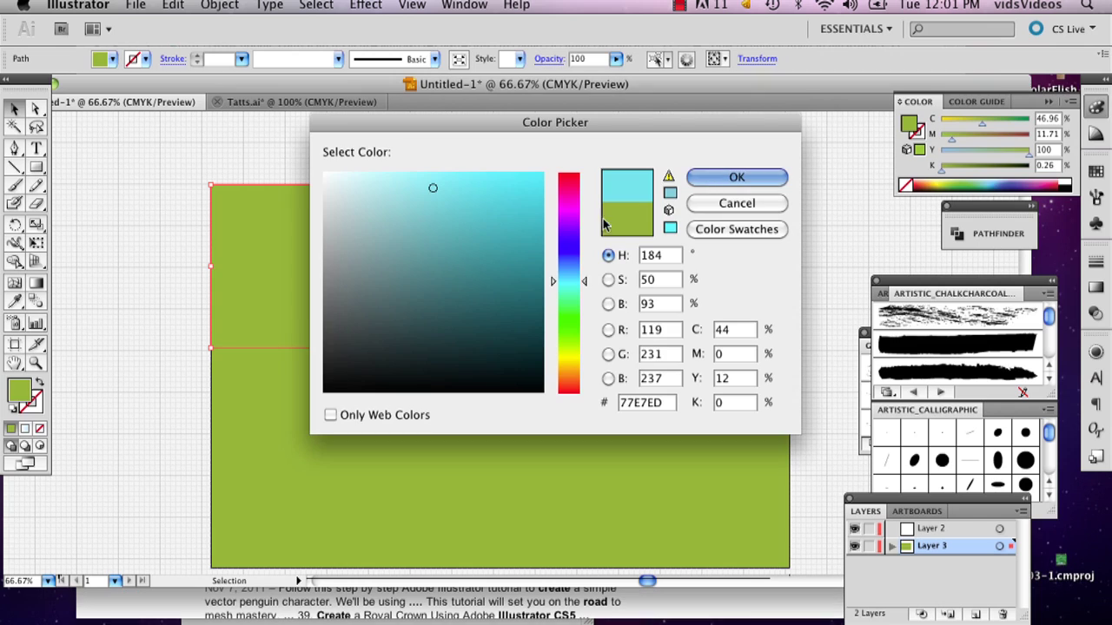
pyautogui.click(713, 184)
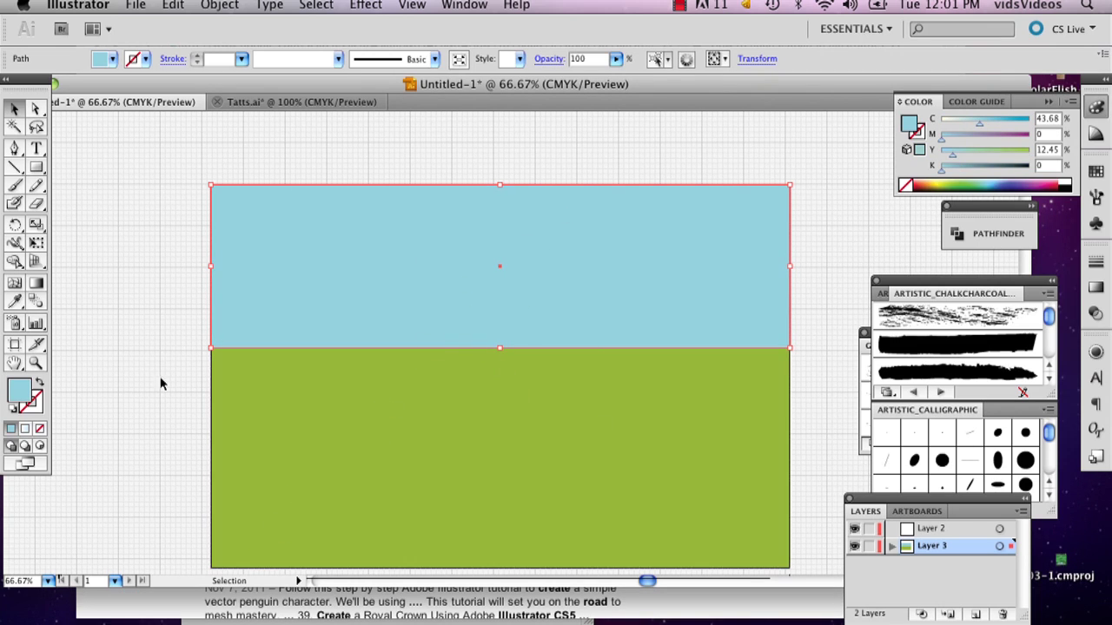
# Stretch the green ground rectangle upward, paste it in front, and move it down to meet the sky
pyautogui.click(322, 403)
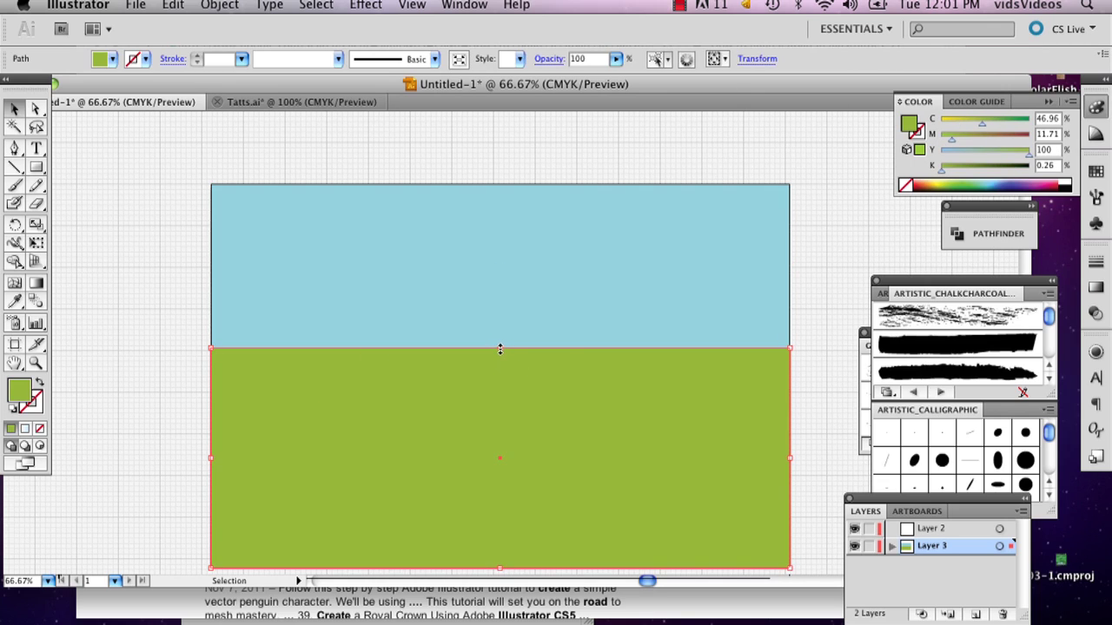
pyautogui.moveTo(500, 348); pyautogui.dragTo(504, 305)
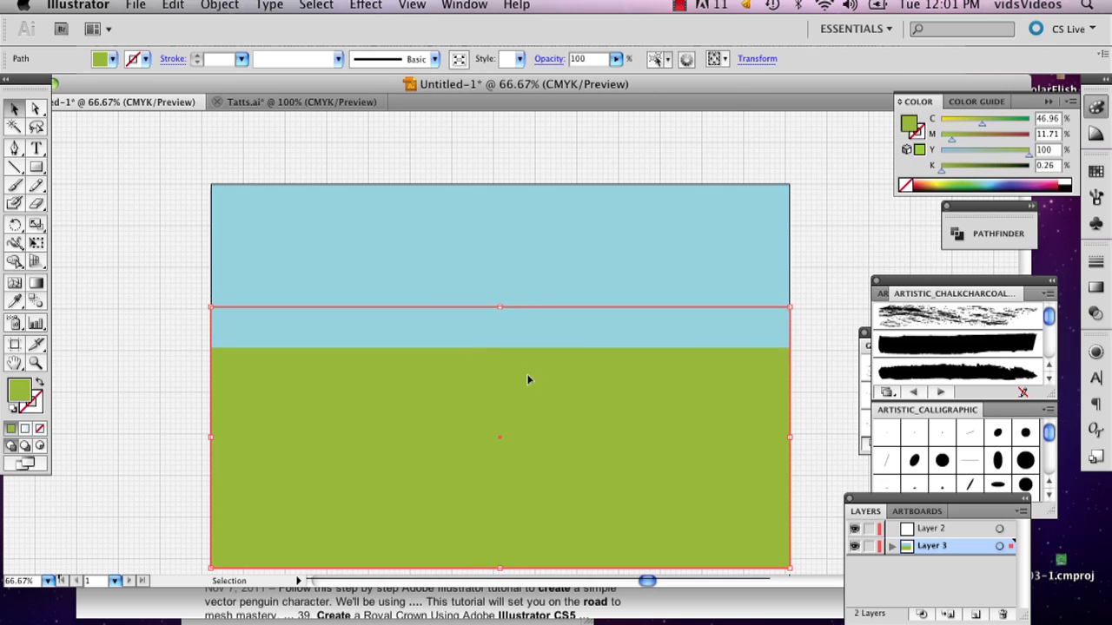
pyautogui.press('super+x')
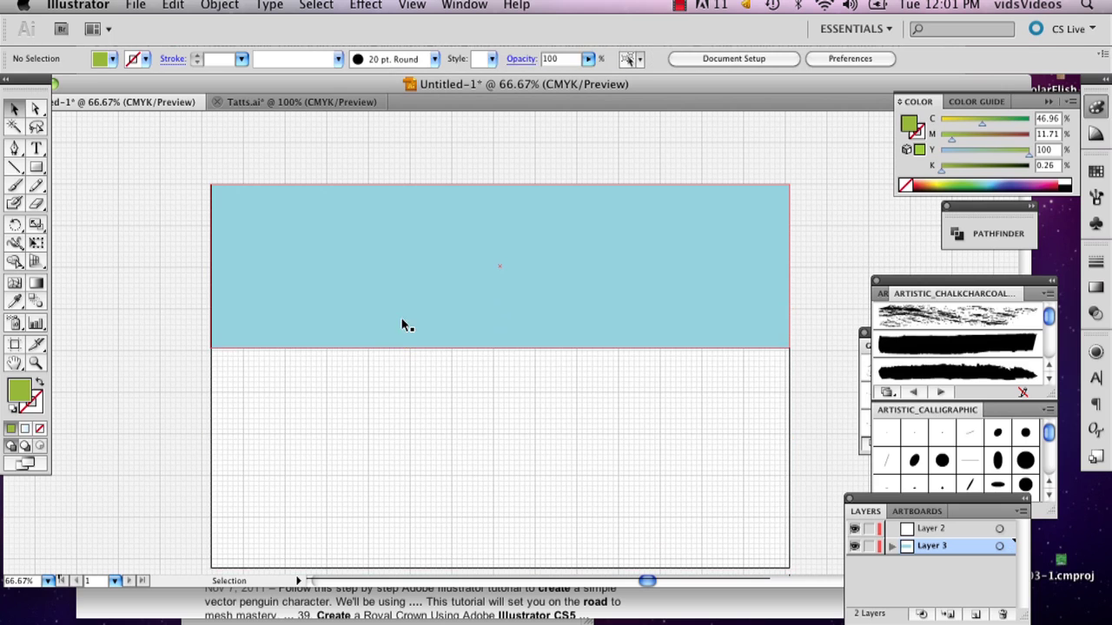
pyautogui.press('super+v')
pyautogui.moveTo(455, 359); pyautogui.dragTo(460, 456)
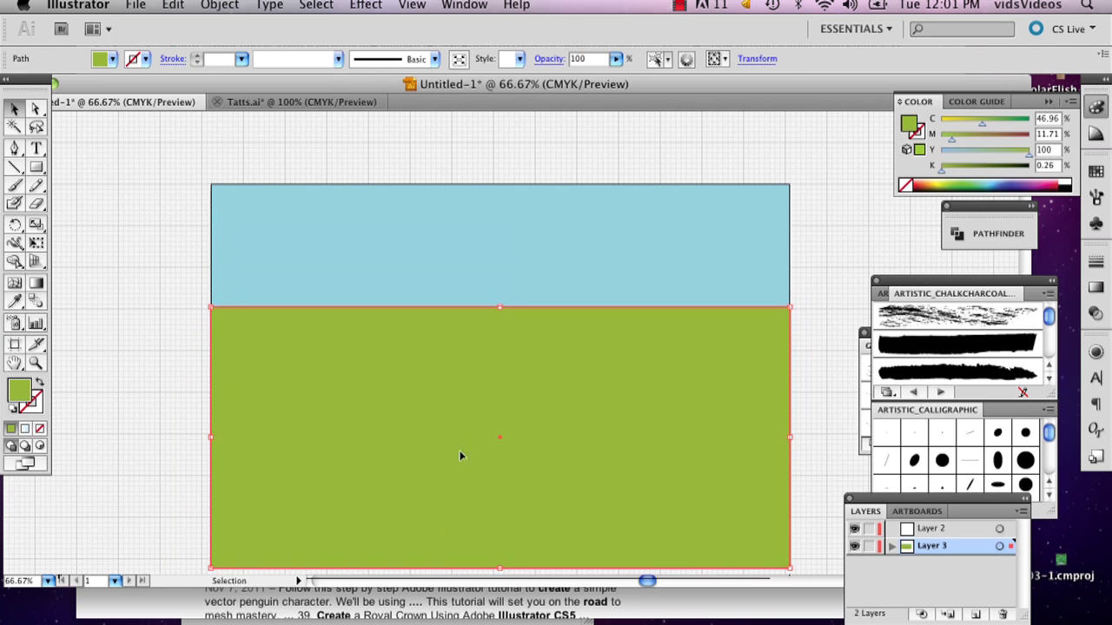
pyautogui.click(837, 366)
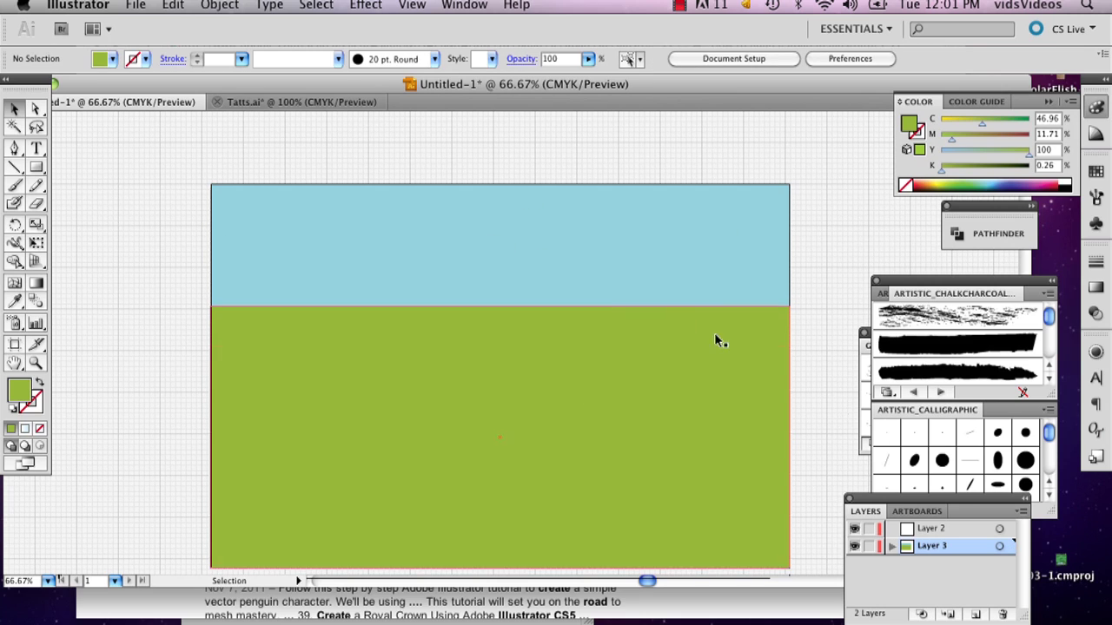
# Show the Layers panel, lock Layer 3 with the sky and ground, and activate Layer 2
pyautogui.click(462, 7)
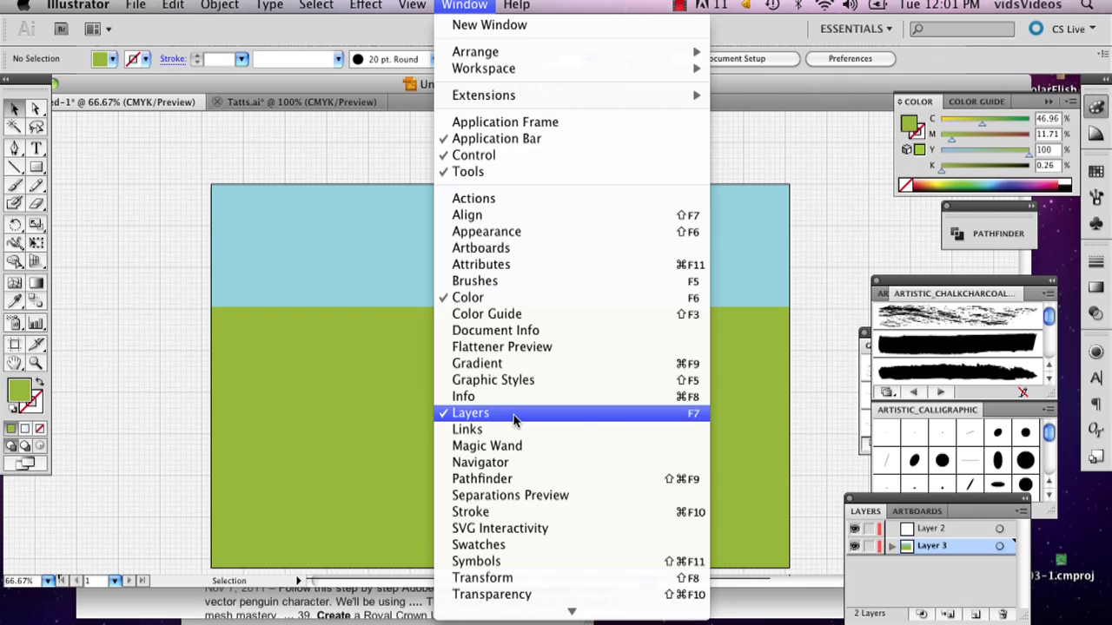
pyautogui.click(514, 417)
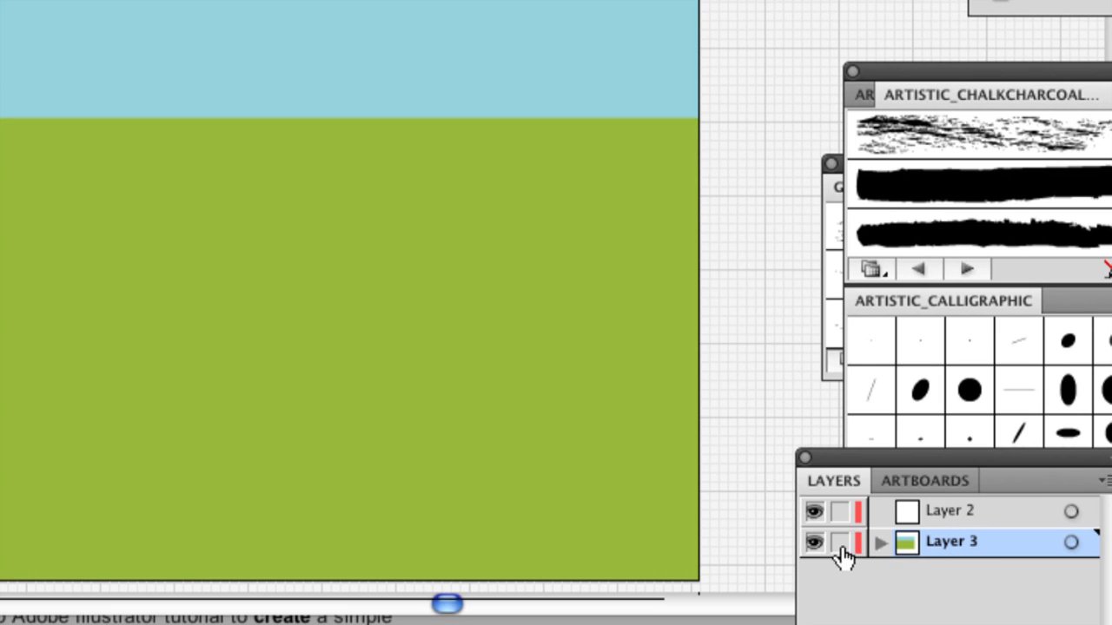
pyautogui.click(839, 543)
pyautogui.click(945, 503)
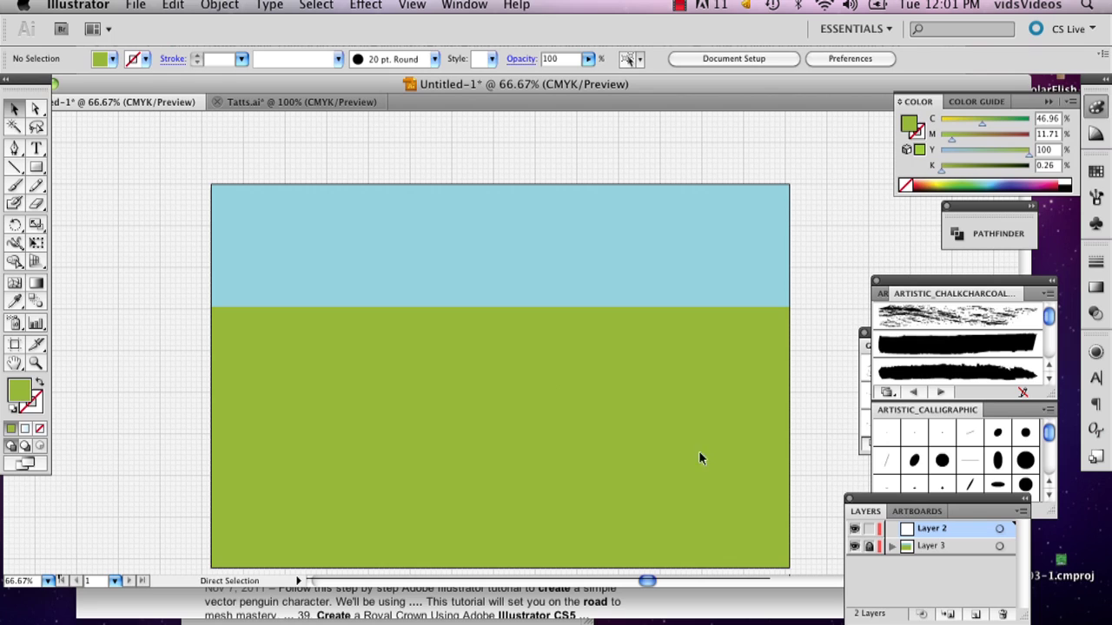
# Hide the grid with View > Hide Grid
pyautogui.click(430, 6)
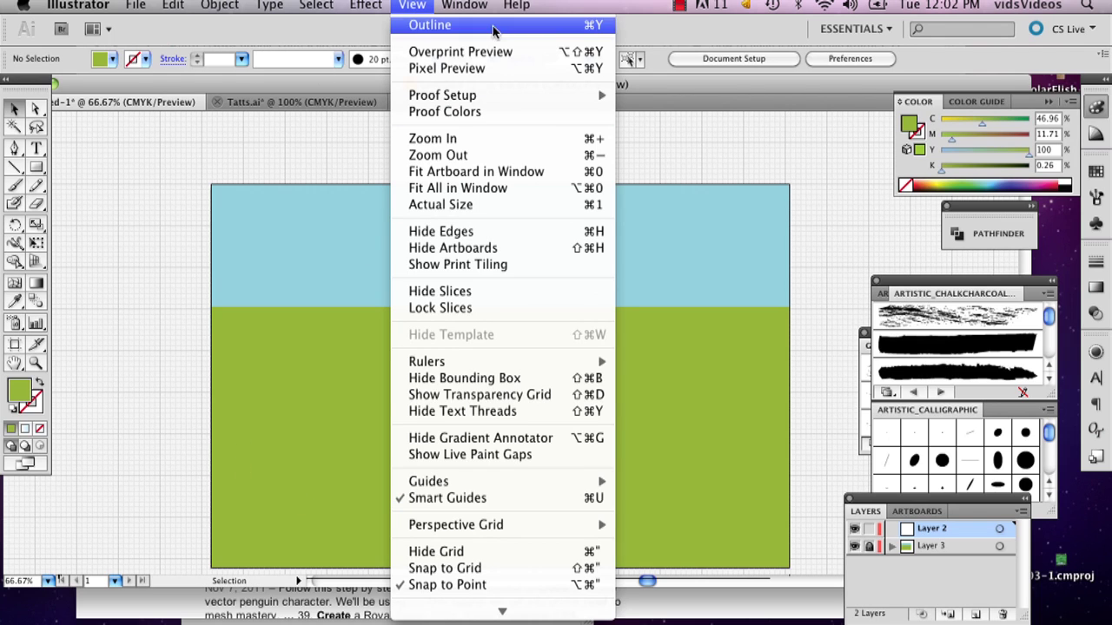
pyautogui.moveTo(502, 607)
pyautogui.click(492, 531)
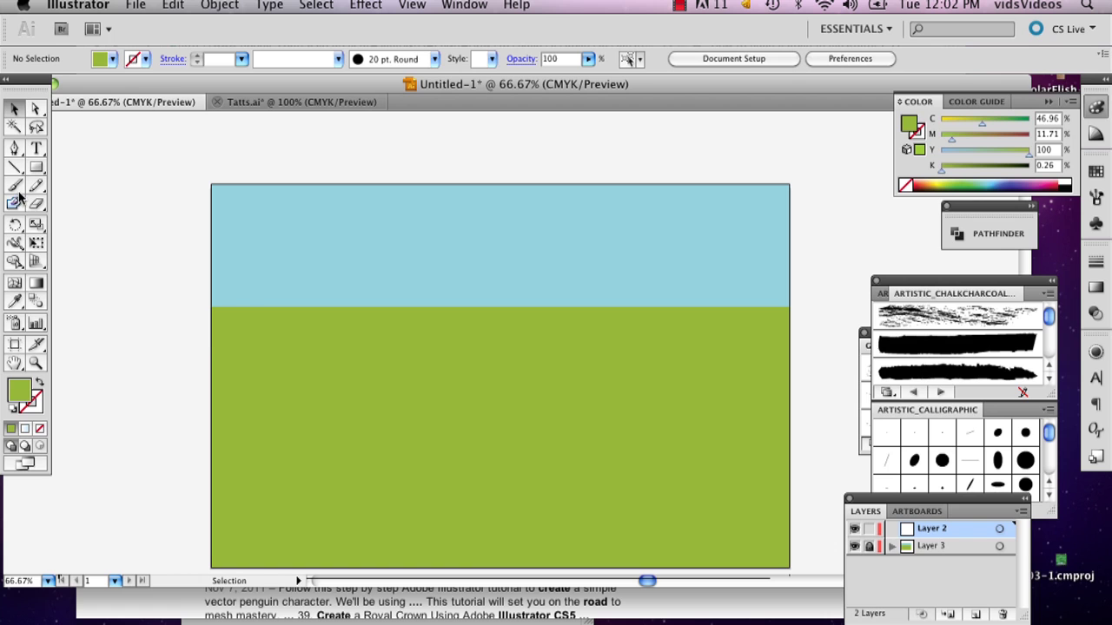
# Select the Pen tool and set the fill to near-black for the road
pyautogui.click(19, 153)
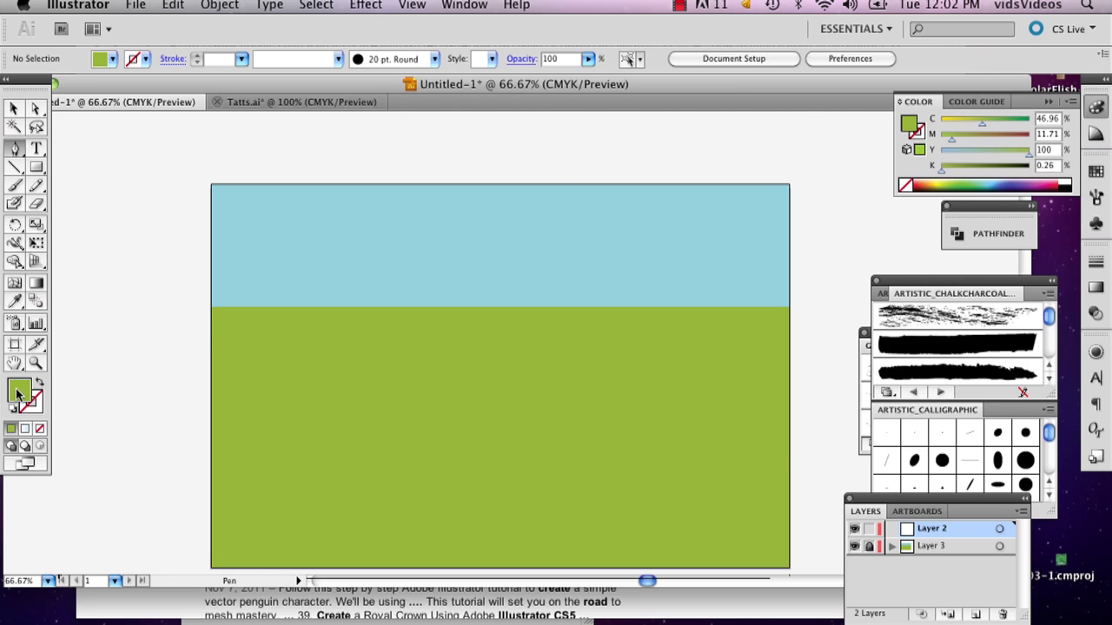
pyautogui.doubleClick(19, 392)
pyautogui.click(374, 318)
pyautogui.click(282, 383)
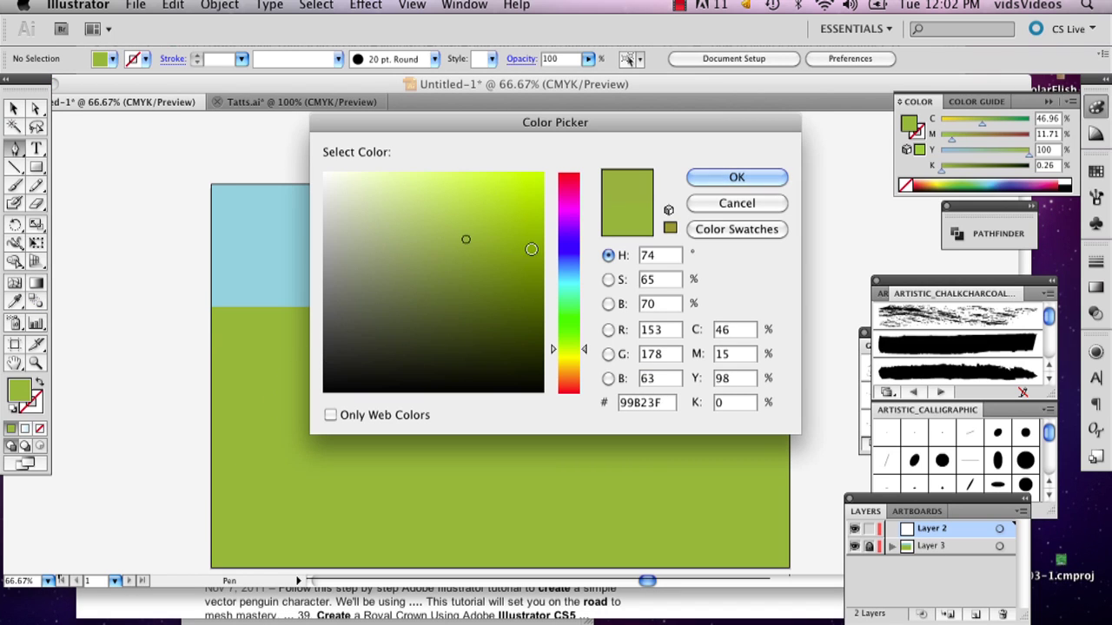
pyautogui.click(324, 383)
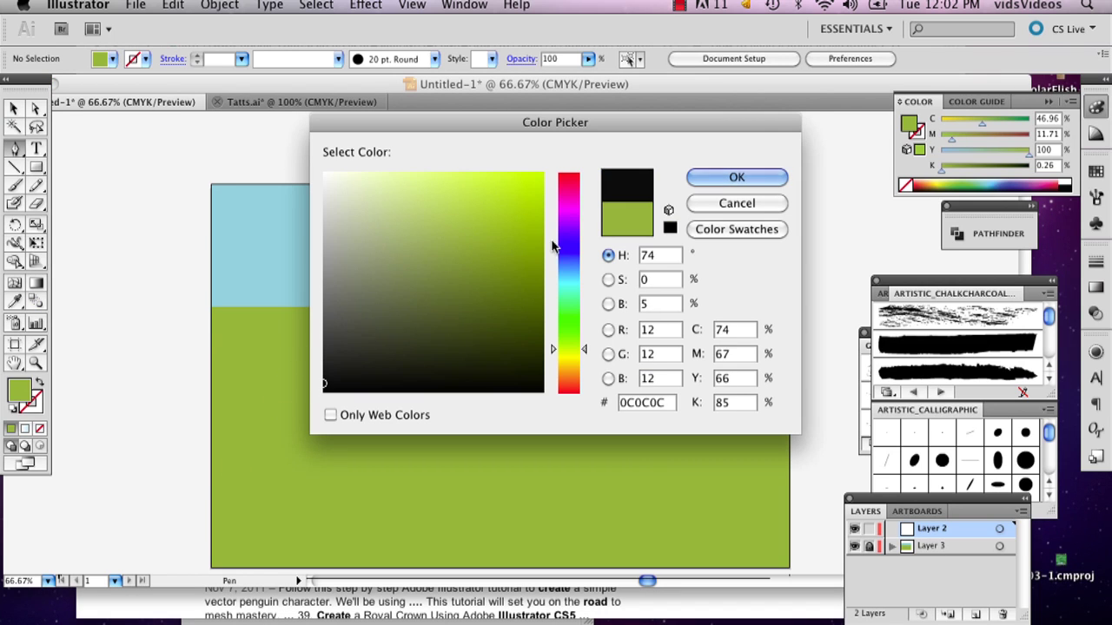
pyautogui.click(737, 178)
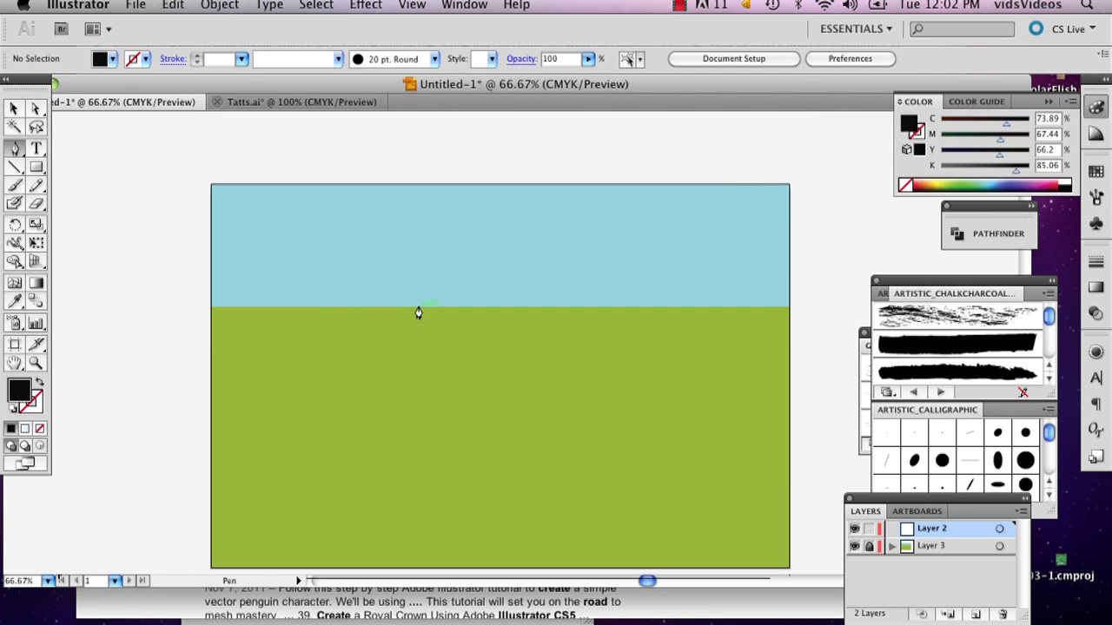
# Draw the road trapezoid from a short horizon edge down to the artboard's bottom corners
pyautogui.press('super+1')
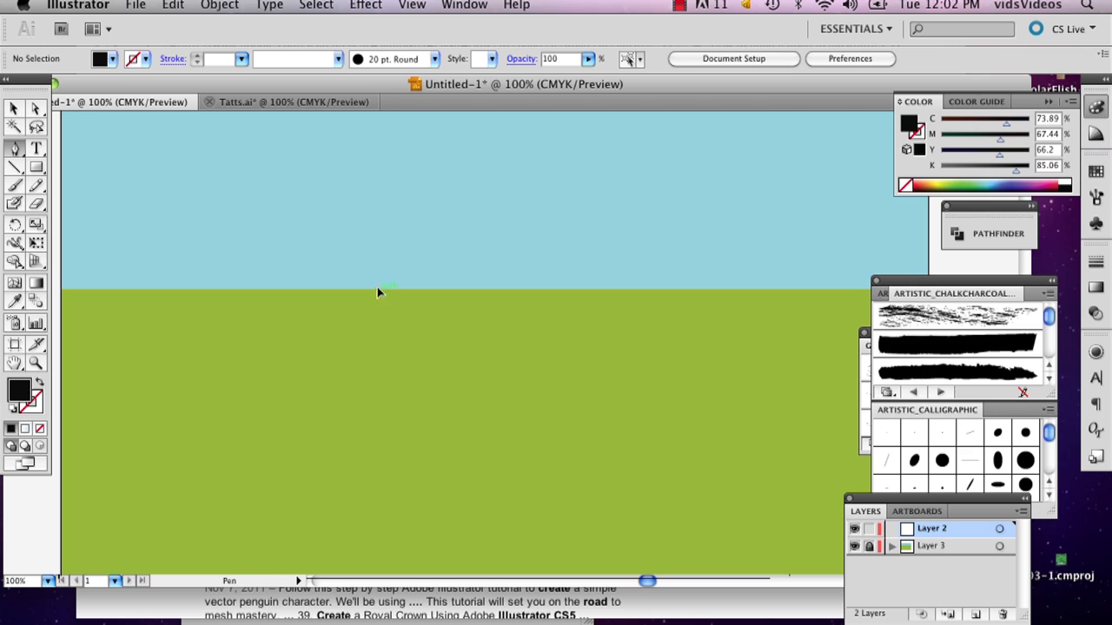
pyautogui.click(377, 289)
pyautogui.click(565, 290)
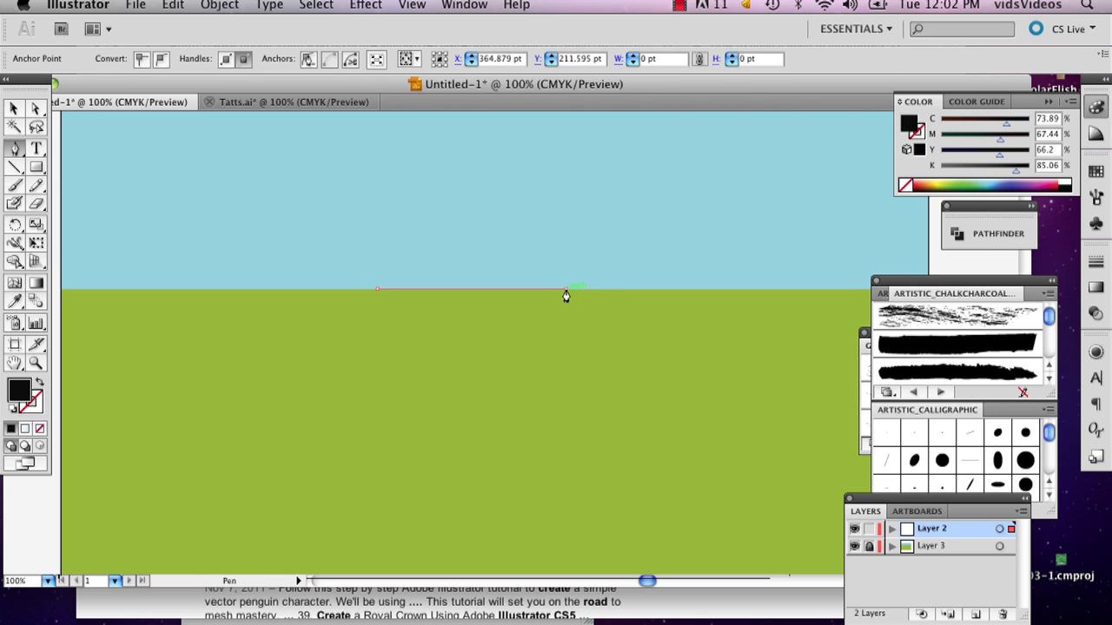
pyautogui.press('v')
pyautogui.press('super+minus')
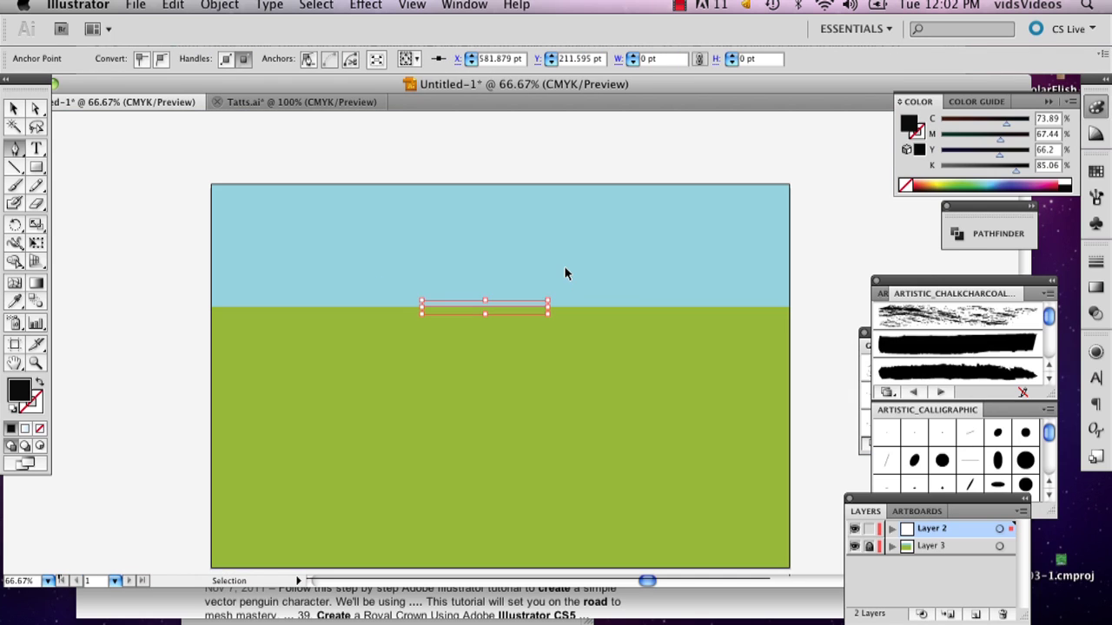
pyautogui.press('p')
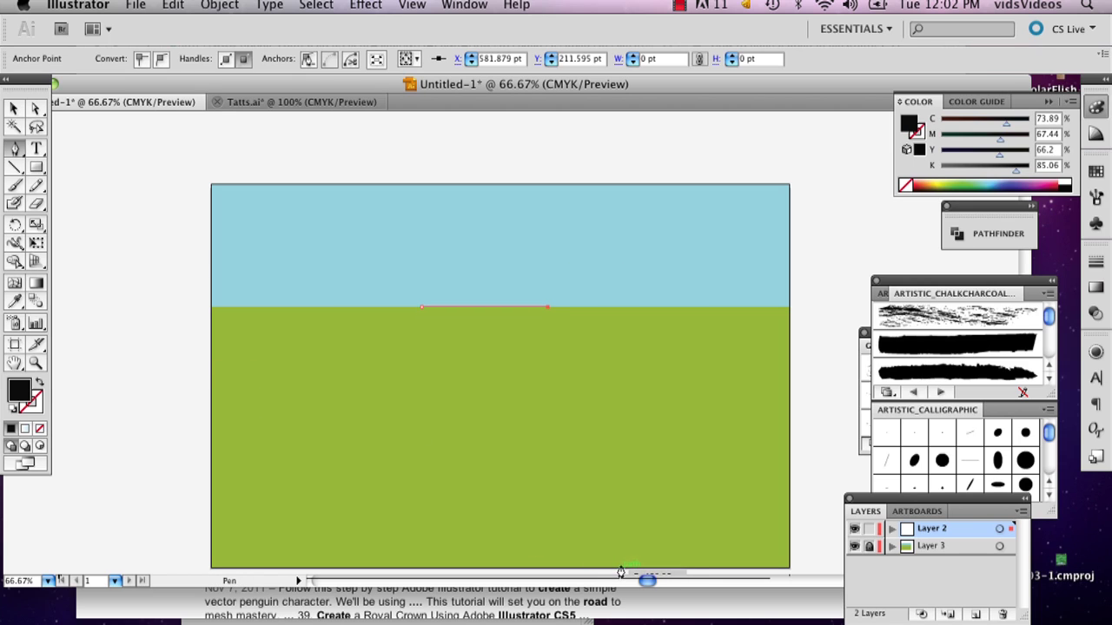
pyautogui.click(677, 568)
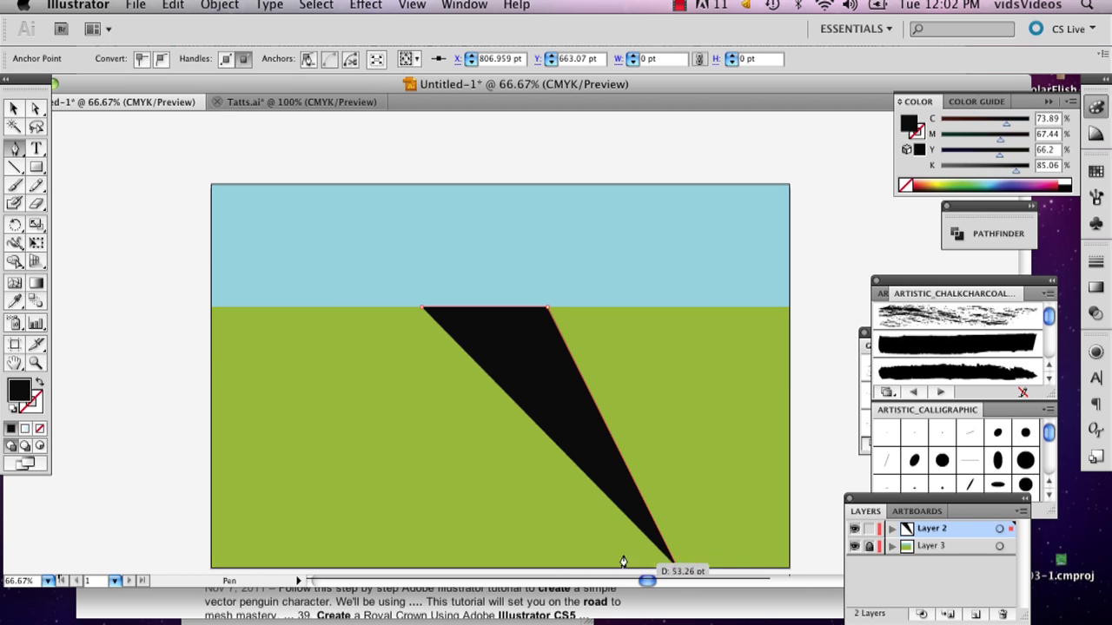
pyautogui.click(311, 569)
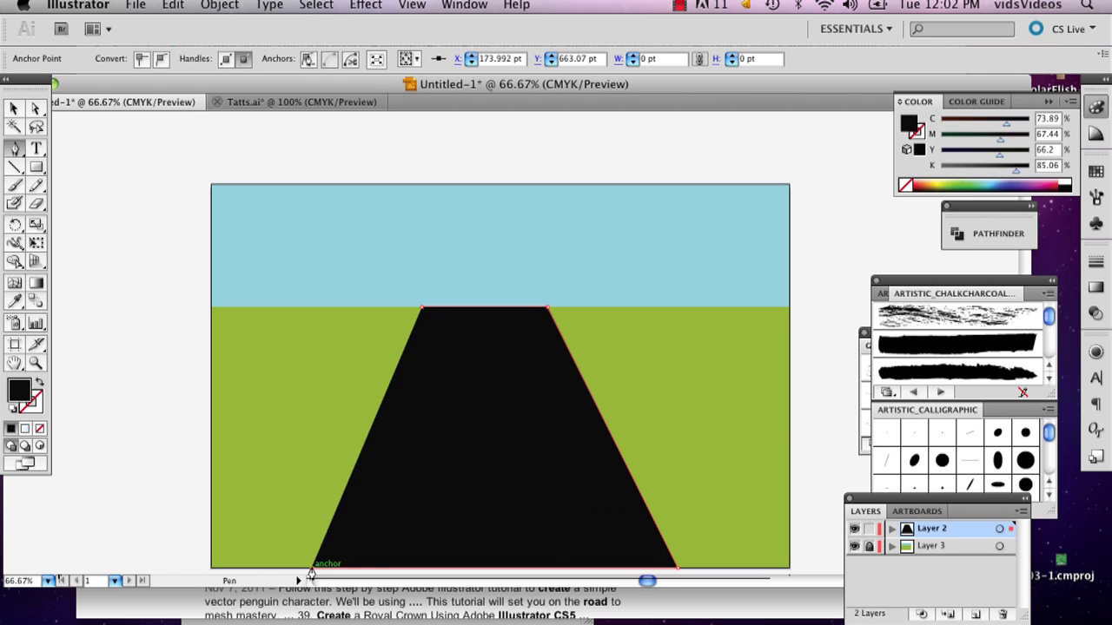
pyautogui.click(422, 308)
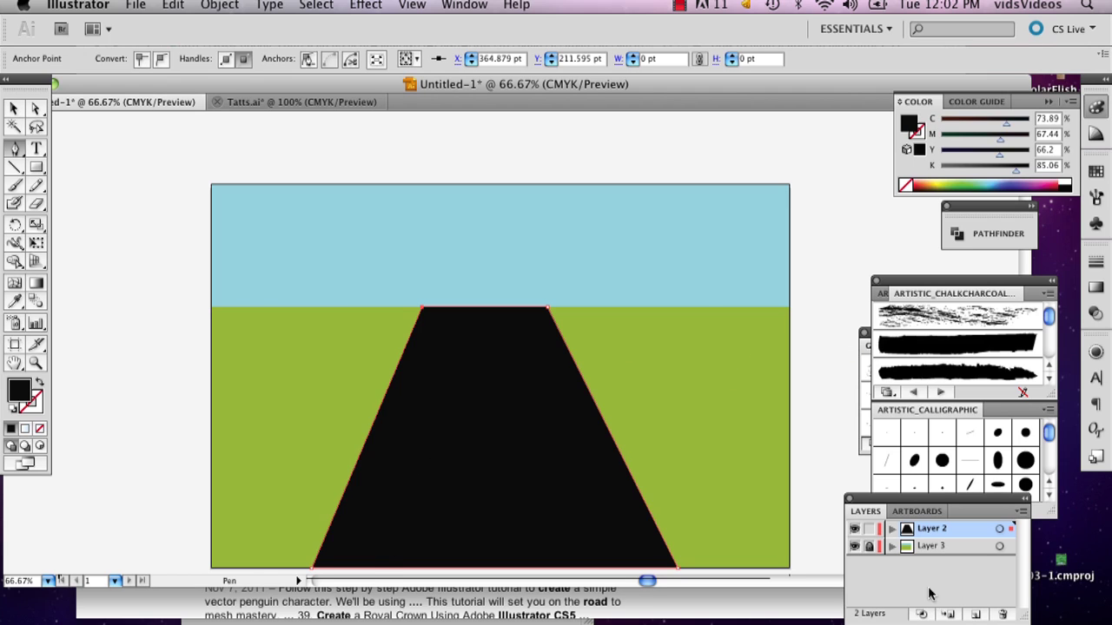
# Lock the road's Layer 2 and create a new Layer 4 for the centre lines
pyautogui.click(868, 530)
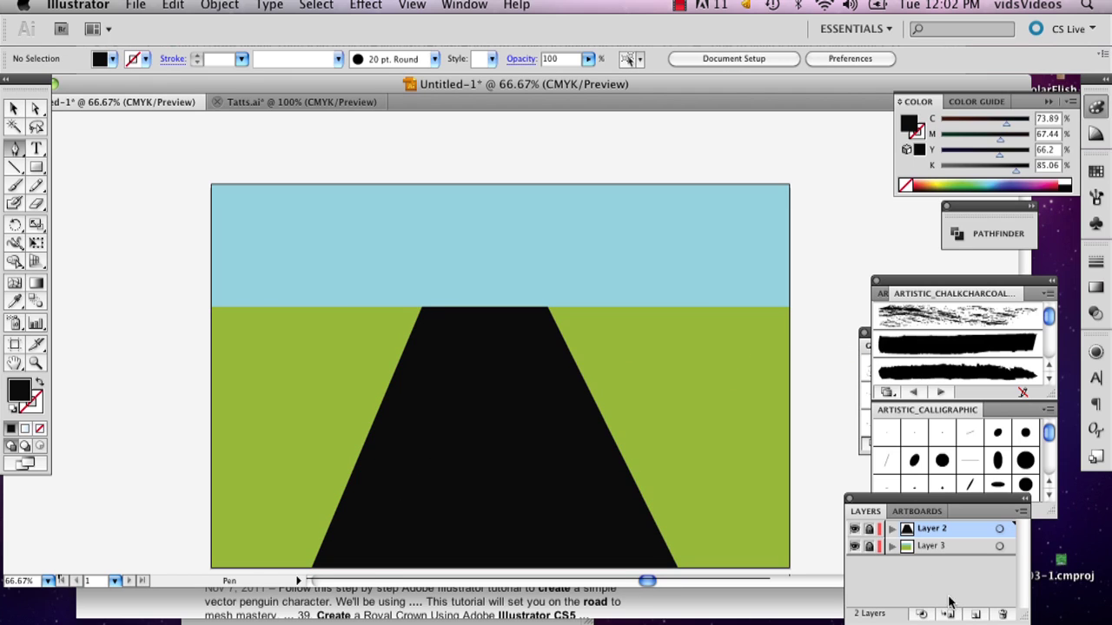
pyautogui.click(975, 614)
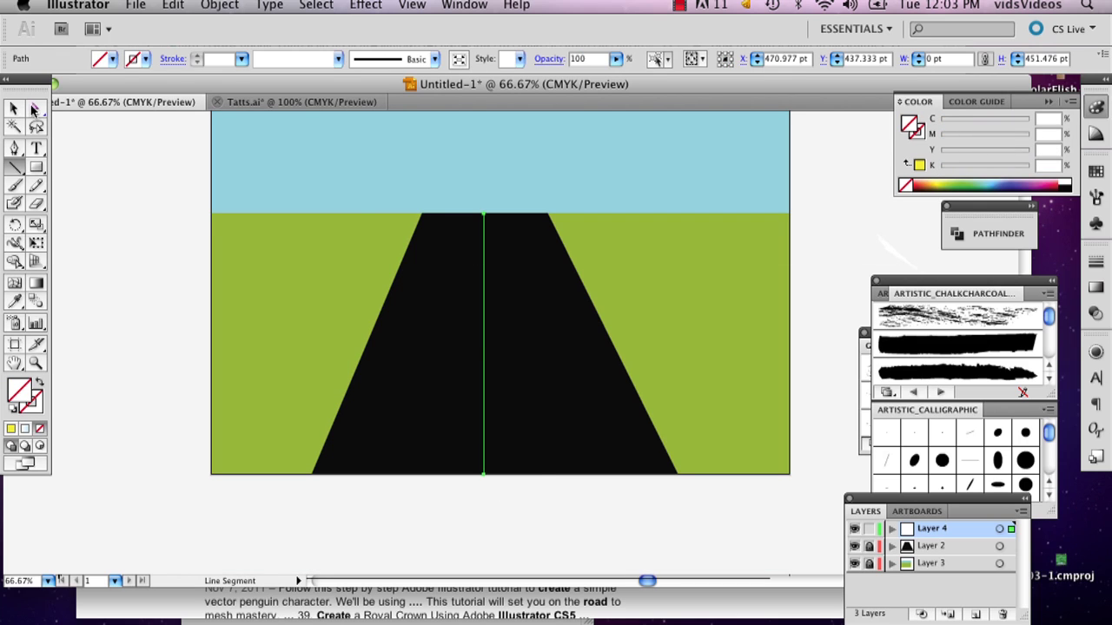
# Alt-drag a copy of the vertical centre line, then undo the tilted lines
pyautogui.press('v')
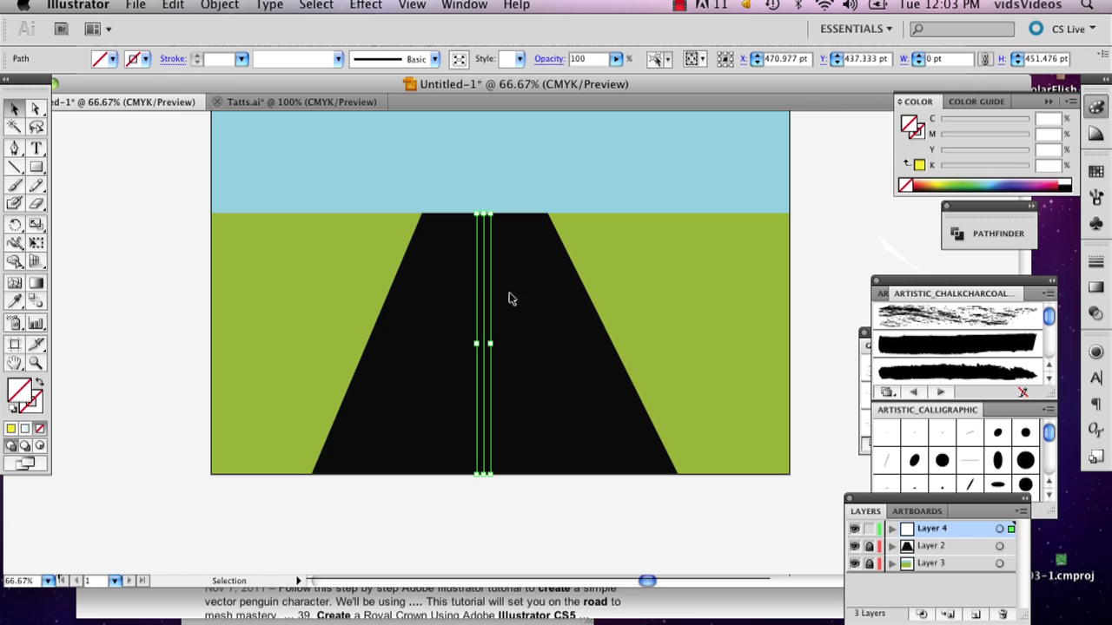
pyautogui.moveTo(486, 382); pyautogui.dragTo(481, 429)
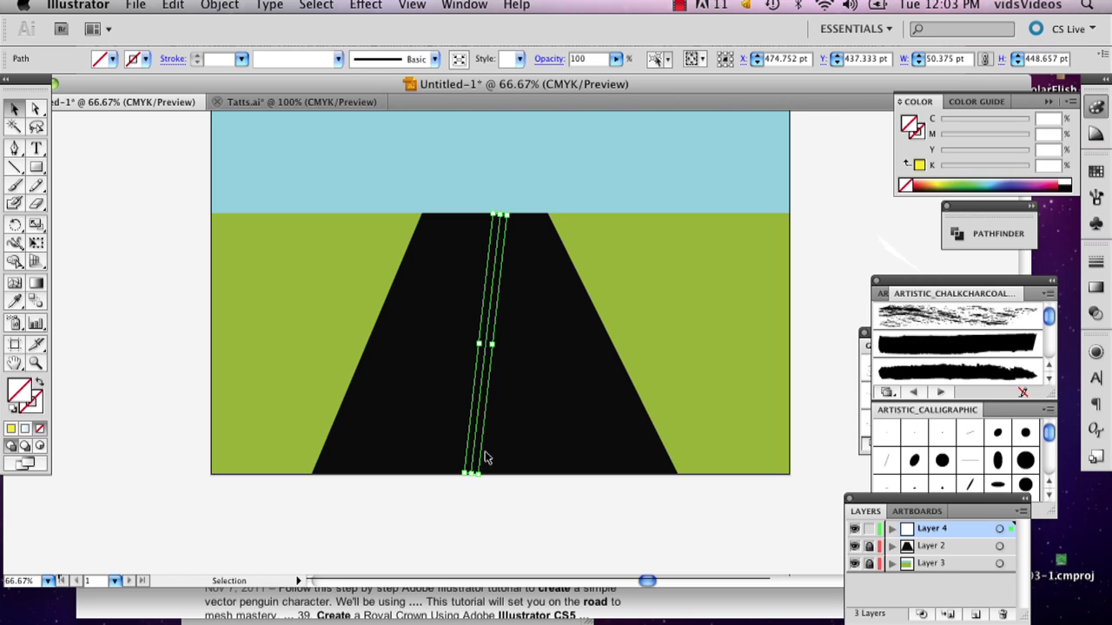
pyautogui.press('super+z')
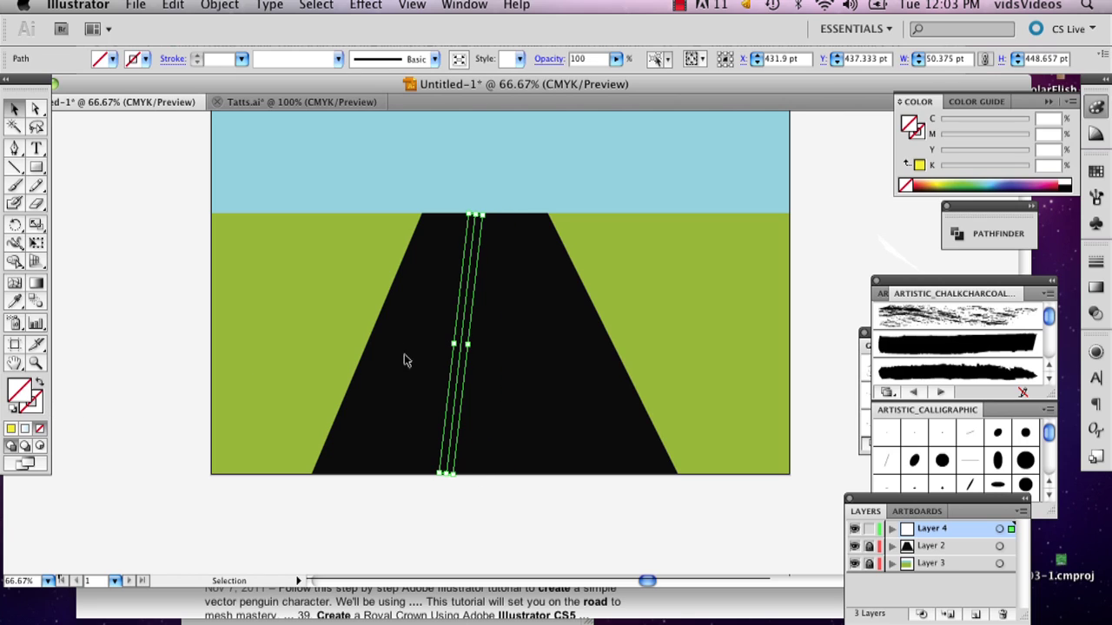
# Swap fill and stroke so the centre line has no fill and a yellow stroke
pyautogui.click(10, 429)
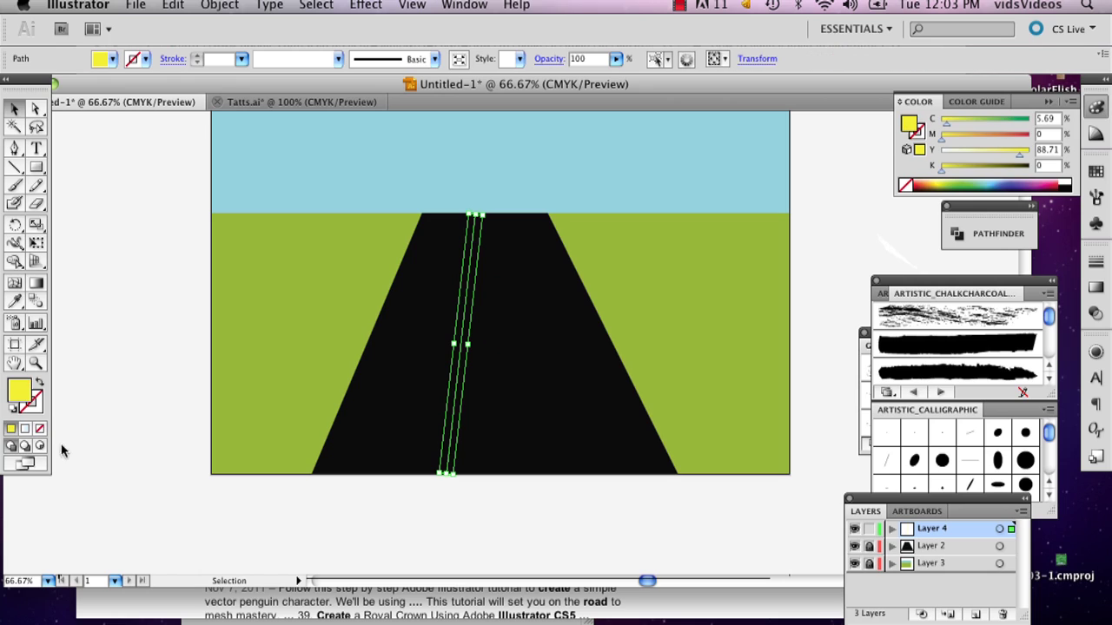
pyautogui.click(36, 388)
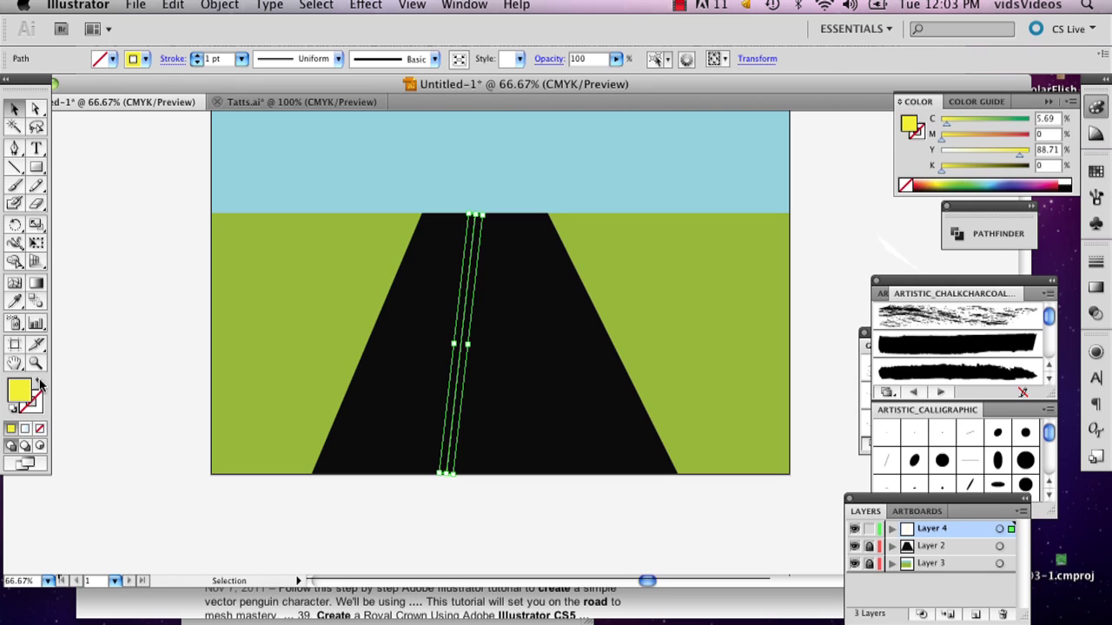
pyautogui.click(38, 425)
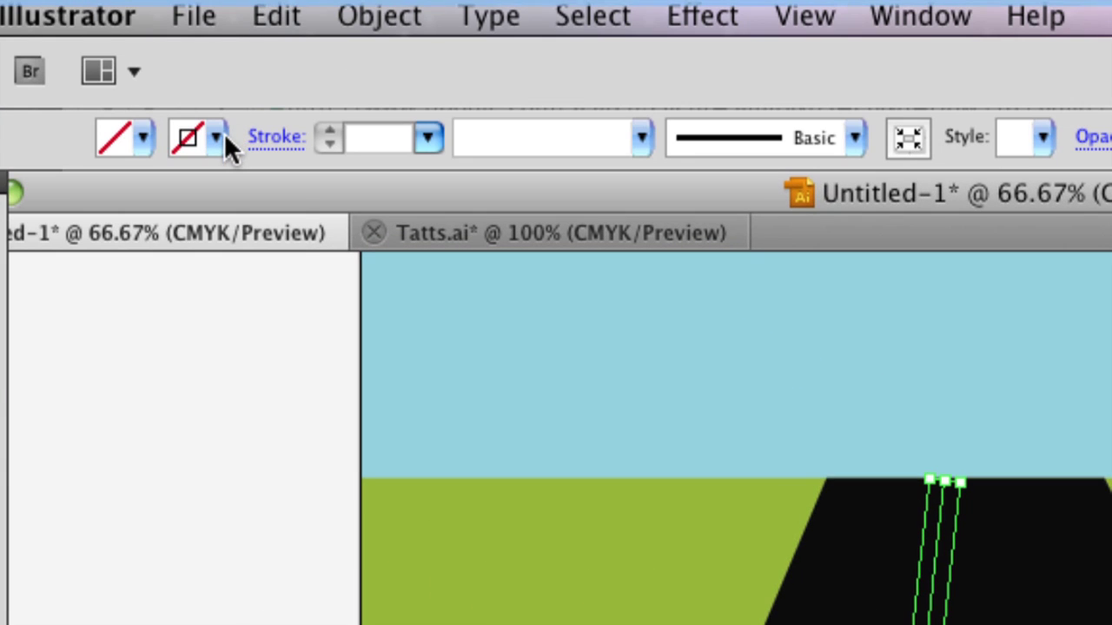
pyautogui.click(222, 137)
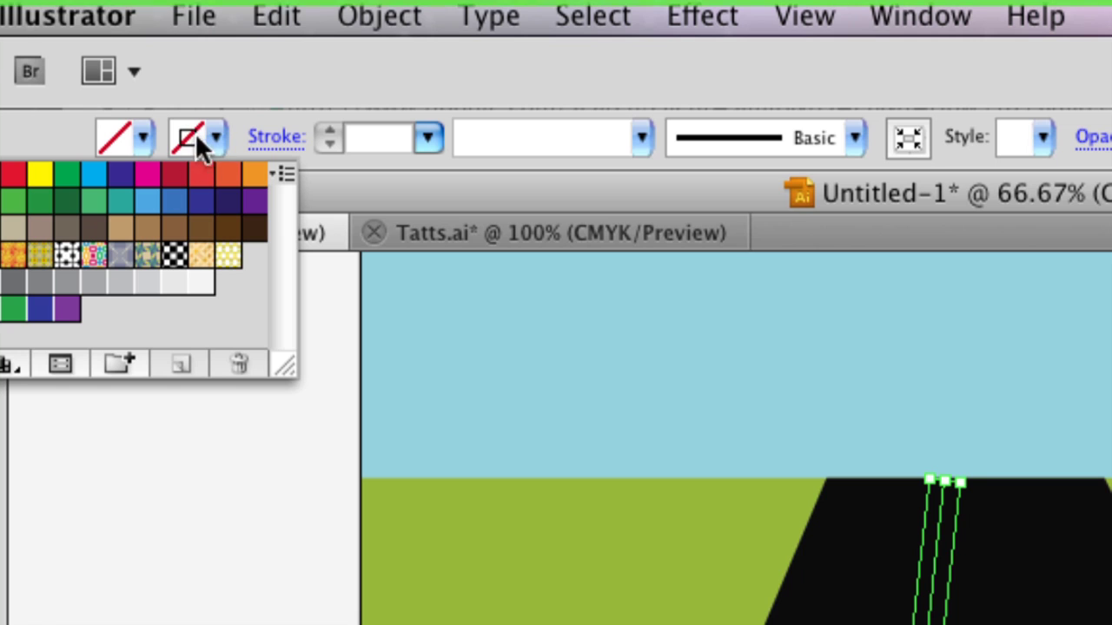
pyautogui.click(40, 175)
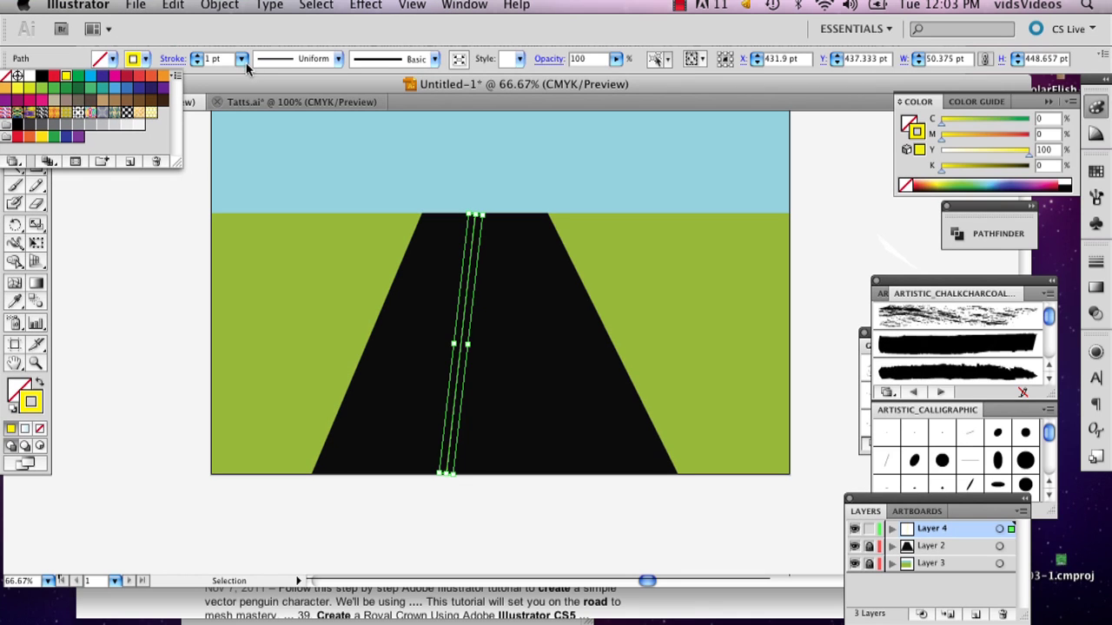
pyautogui.click(244, 64)
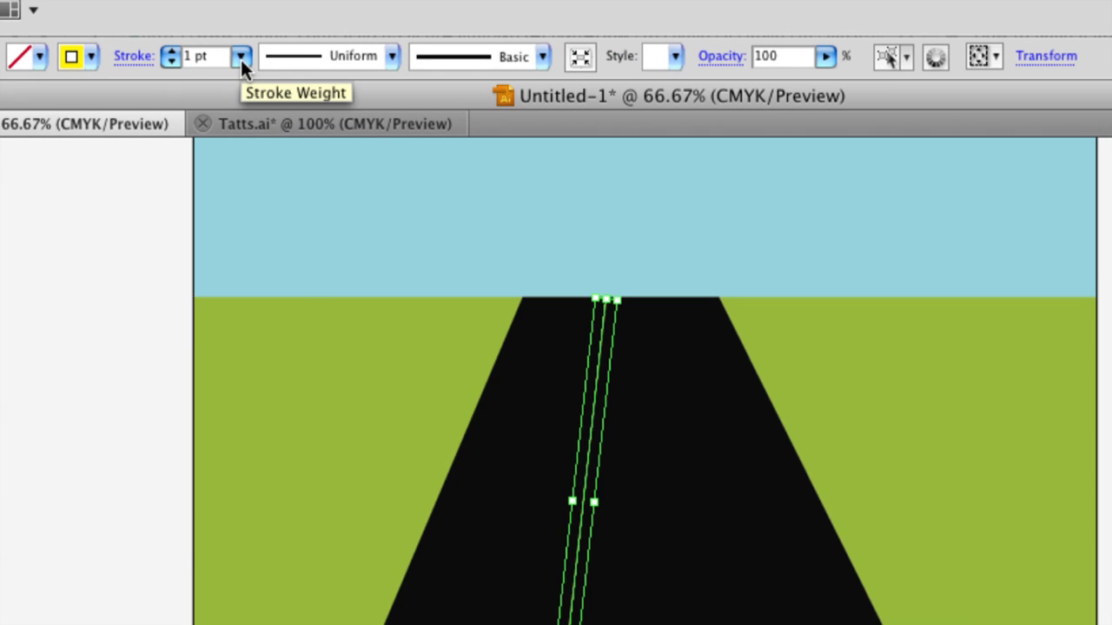
# Set the line's stroke weight to 10 pt and apply the tapering Width Profile 4
pyautogui.click(242, 60)
pyautogui.click(239, 235)
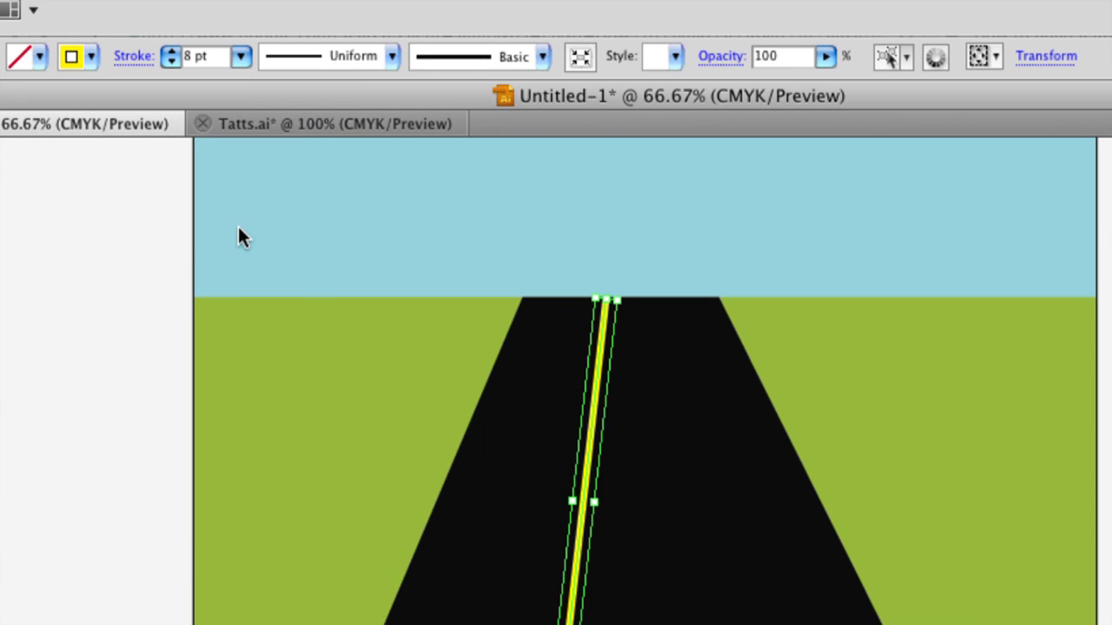
pyautogui.click(241, 236)
pyautogui.click(241, 55)
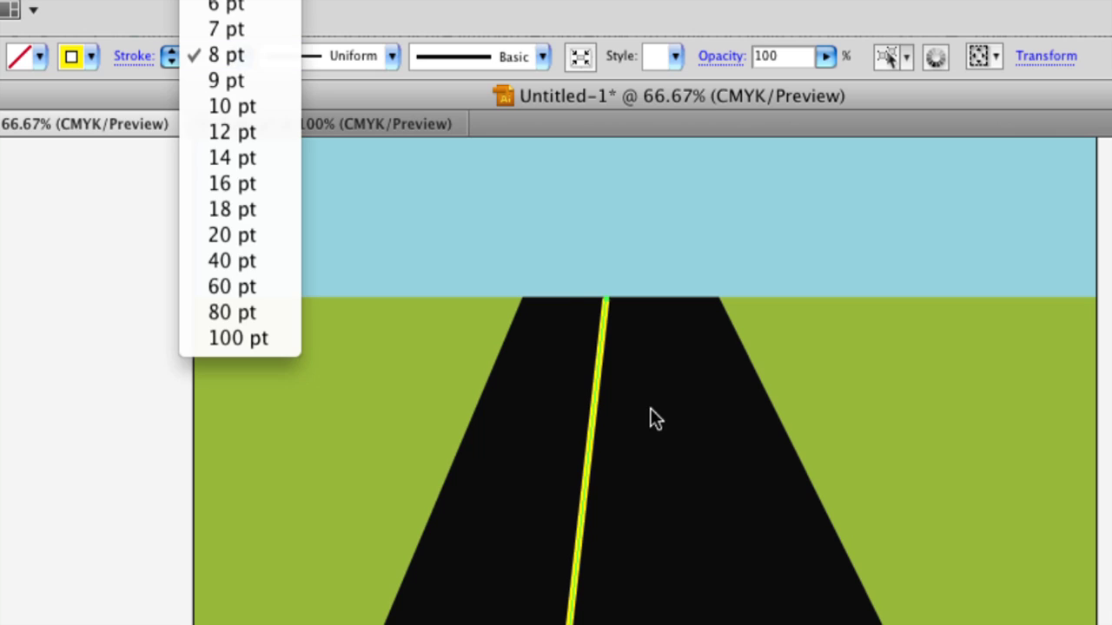
pyautogui.click(593, 417)
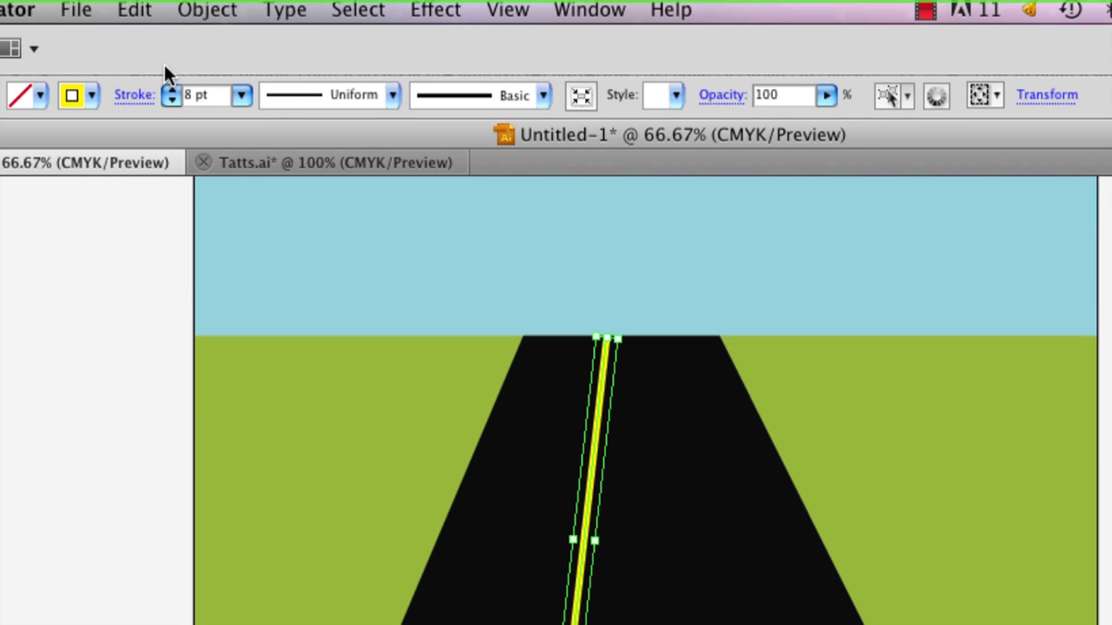
pyautogui.click(242, 95)
pyautogui.click(239, 145)
pyautogui.click(392, 96)
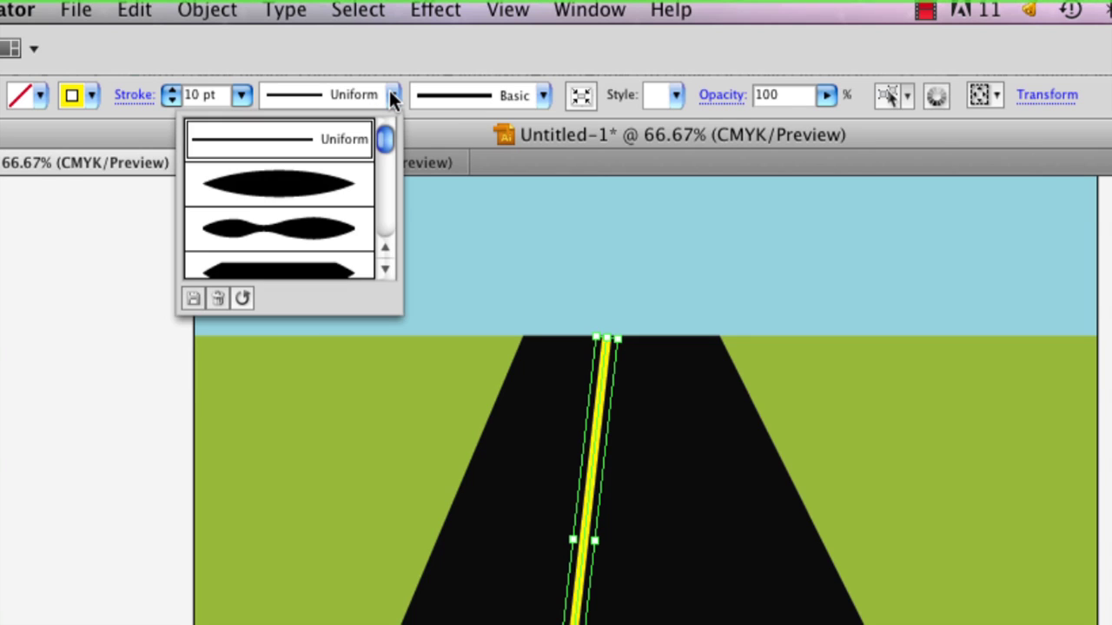
pyautogui.scroll(-2, 329, 172)
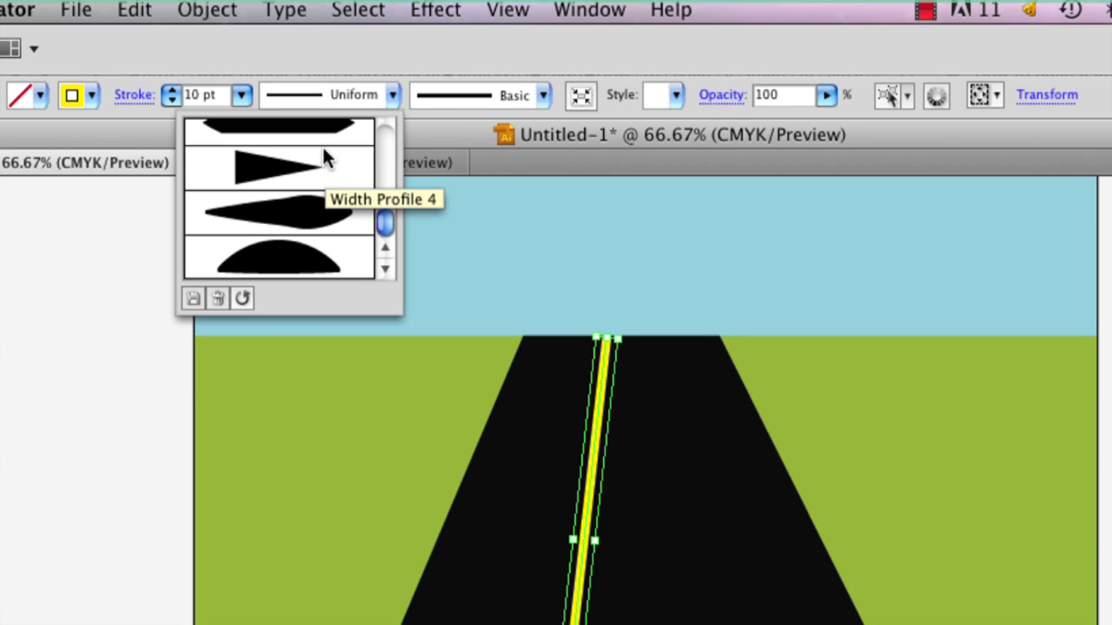
pyautogui.click(314, 161)
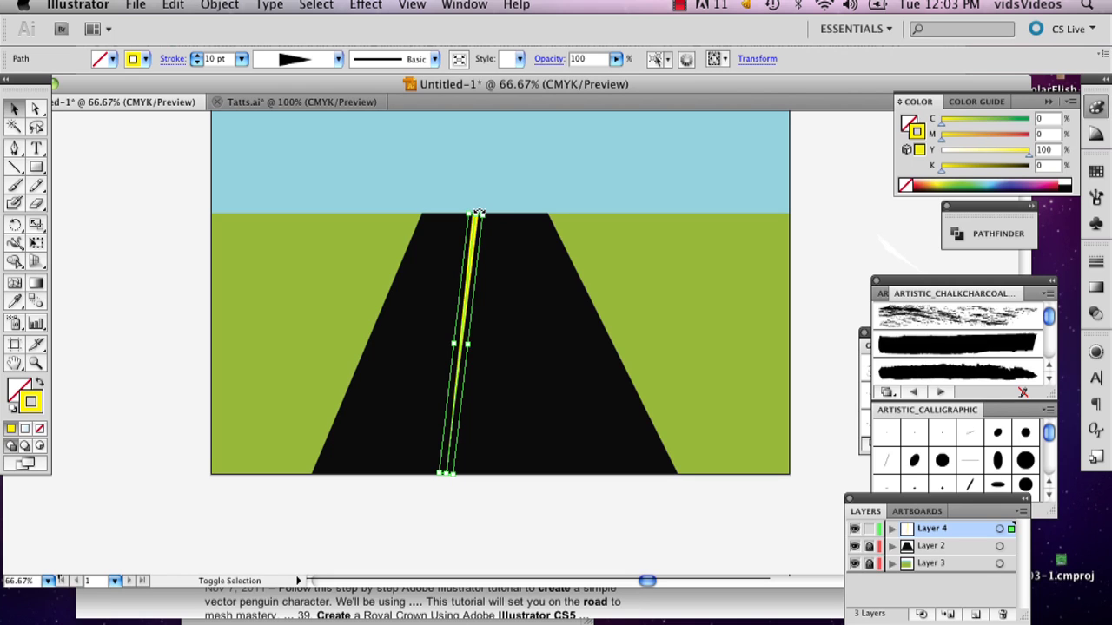
# Rotate the centre line 180° so it narrows upward, and Alt-drag a copy to the right
pyautogui.moveTo(477, 210)
pyautogui.mouseDown()
pyautogui.moveTo(504, 248)
pyautogui.moveTo(439, 391)
pyautogui.moveTo(442, 461)
pyautogui.moveTo(456, 413)
pyautogui.mouseUp()
pyautogui.click(525, 227)
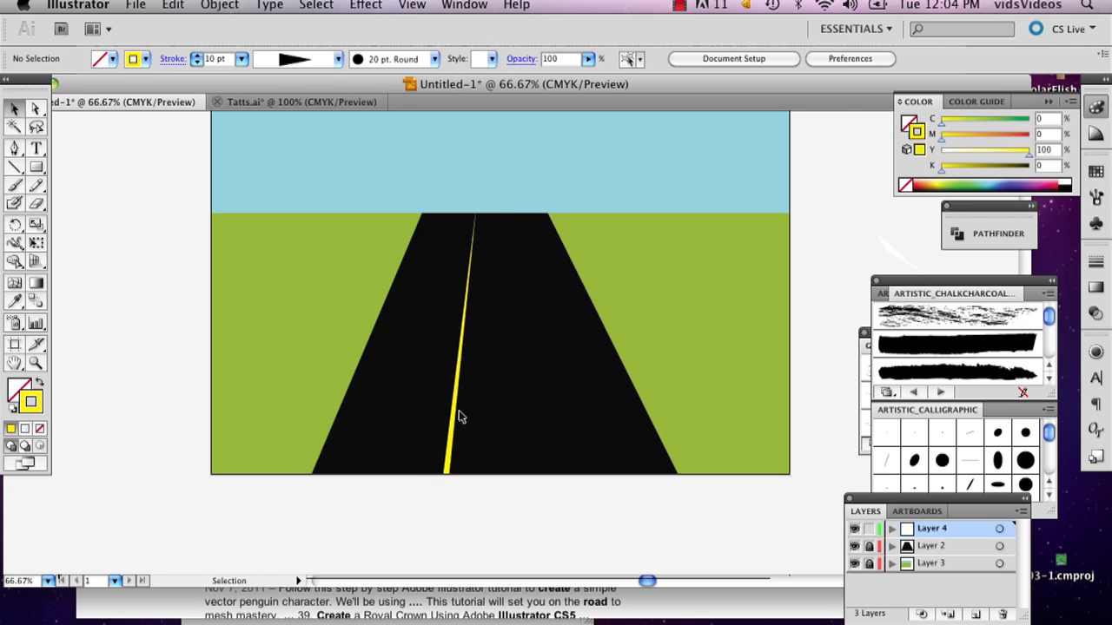
pyautogui.click(452, 458)
pyautogui.moveTo(453, 446); pyautogui.dragTo(483, 442)
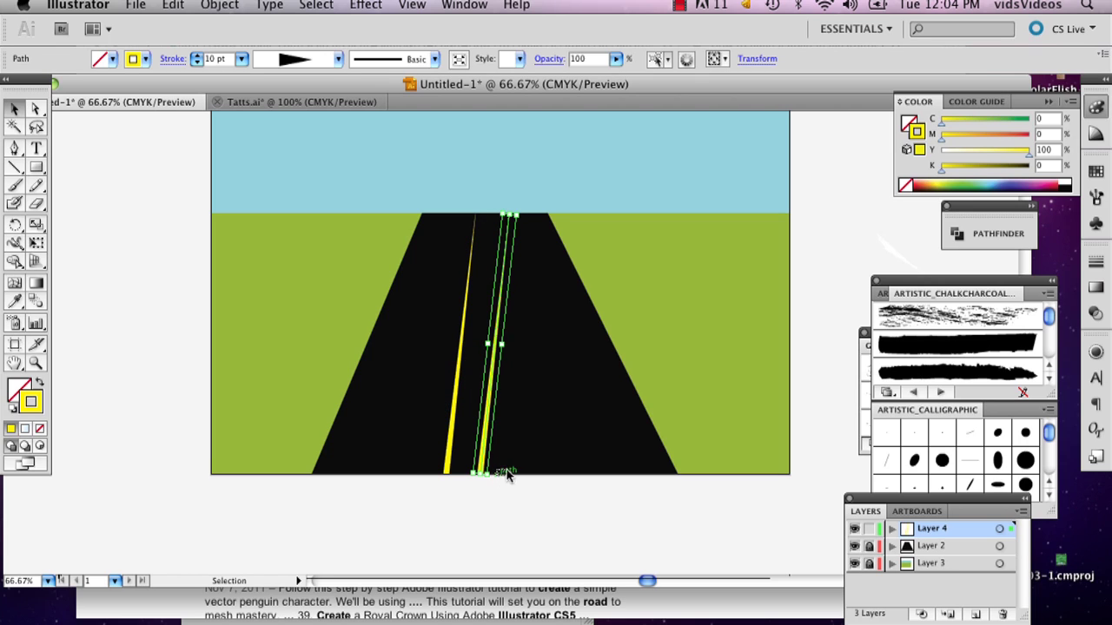
# Tilt and nudge both yellow lines so they converge at the horizon
pyautogui.click(489, 476)
pyautogui.click(481, 476)
pyautogui.moveTo(477, 478); pyautogui.dragTo(498, 479)
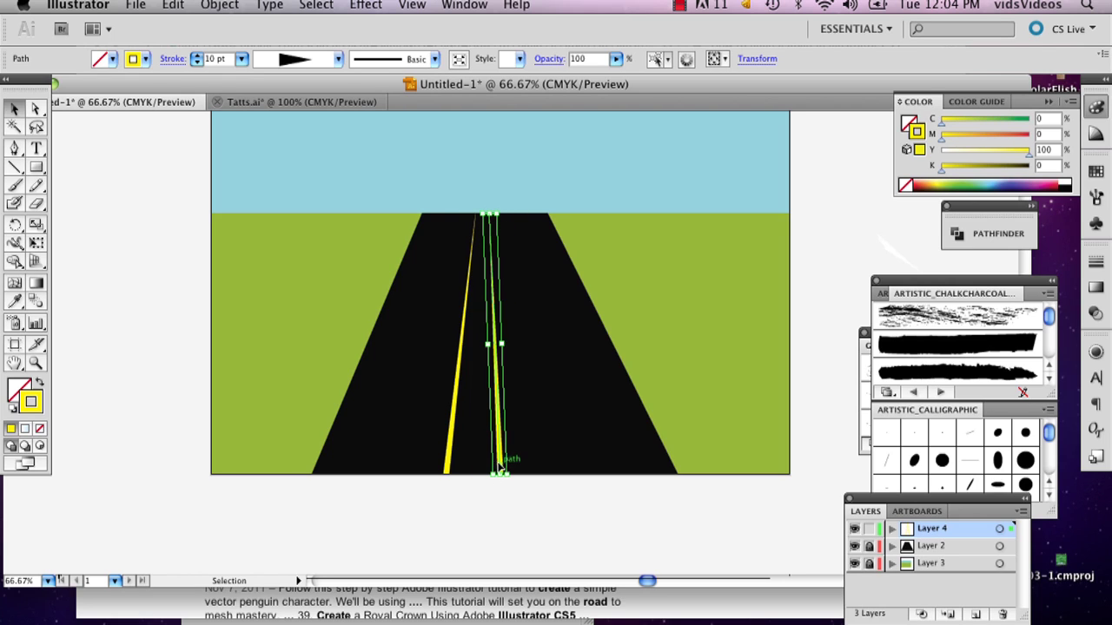
pyautogui.moveTo(498, 465); pyautogui.dragTo(504, 467)
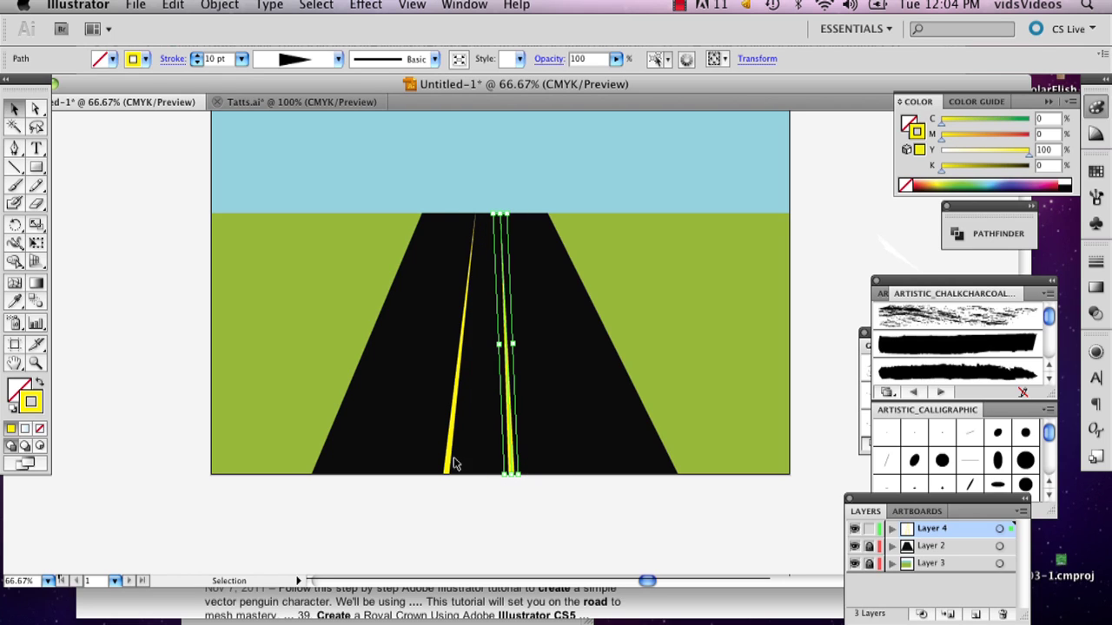
pyautogui.press('Right')
pyautogui.press('Right')
pyautogui.press('Right')
pyautogui.press('Right')
pyautogui.press('Right')
pyautogui.press('Right')
pyautogui.press('Right')
pyautogui.press('Right')
pyautogui.press('Right')
pyautogui.press('Right')
pyautogui.press('Right')
pyautogui.press('Right')
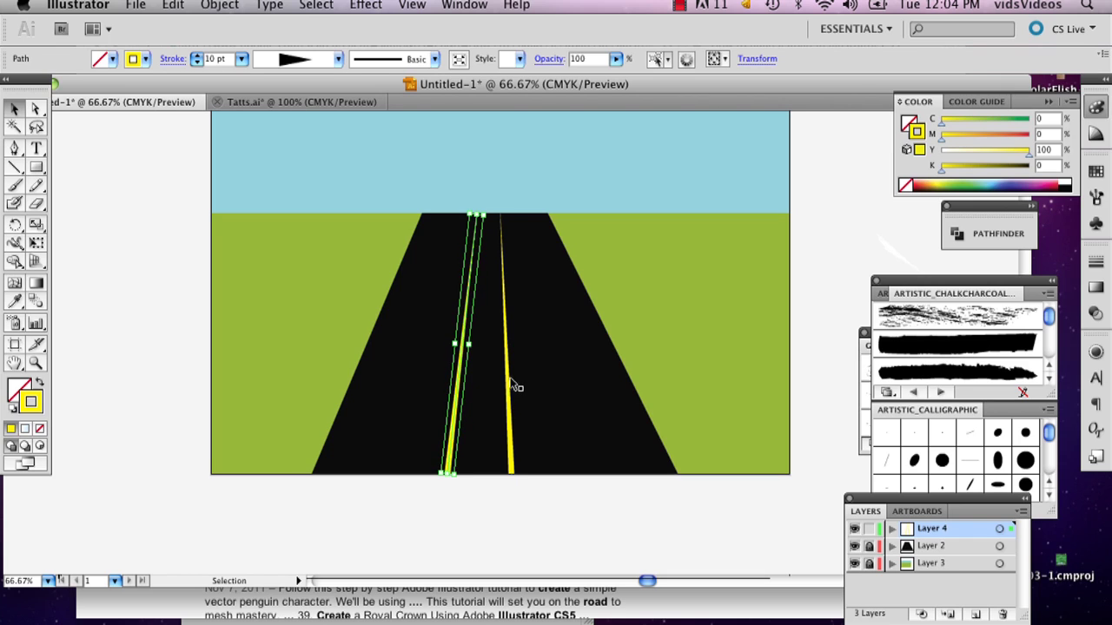
pyautogui.press('Right')
pyautogui.press('Right')
pyautogui.press('Right')
pyautogui.press('Right')
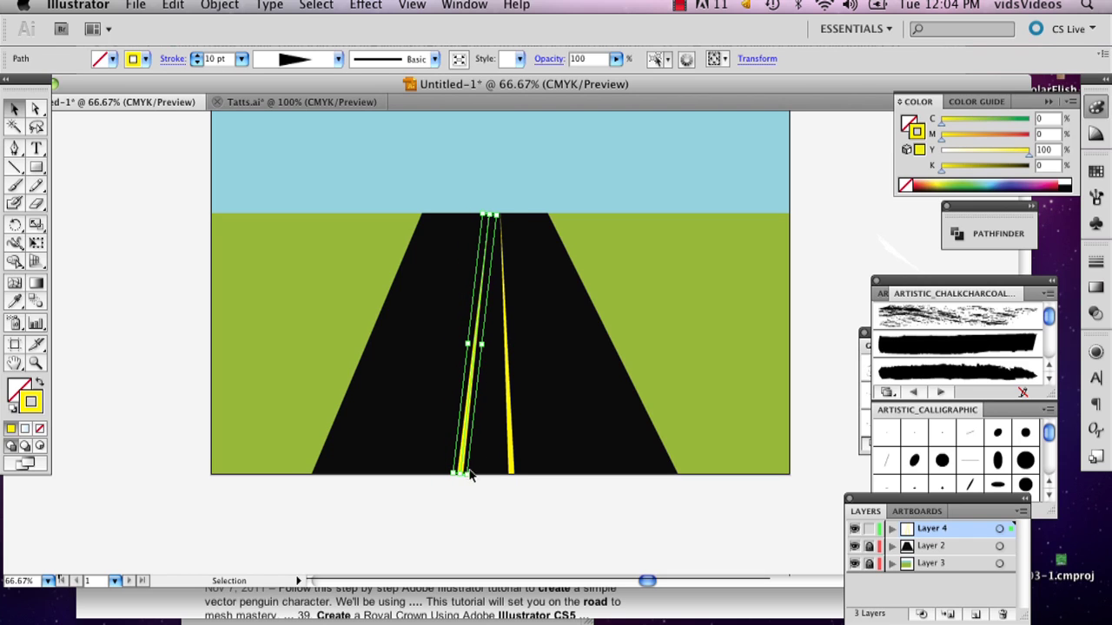
pyautogui.moveTo(461, 475); pyautogui.dragTo(510, 479)
pyautogui.click(512, 474)
pyautogui.click(470, 470)
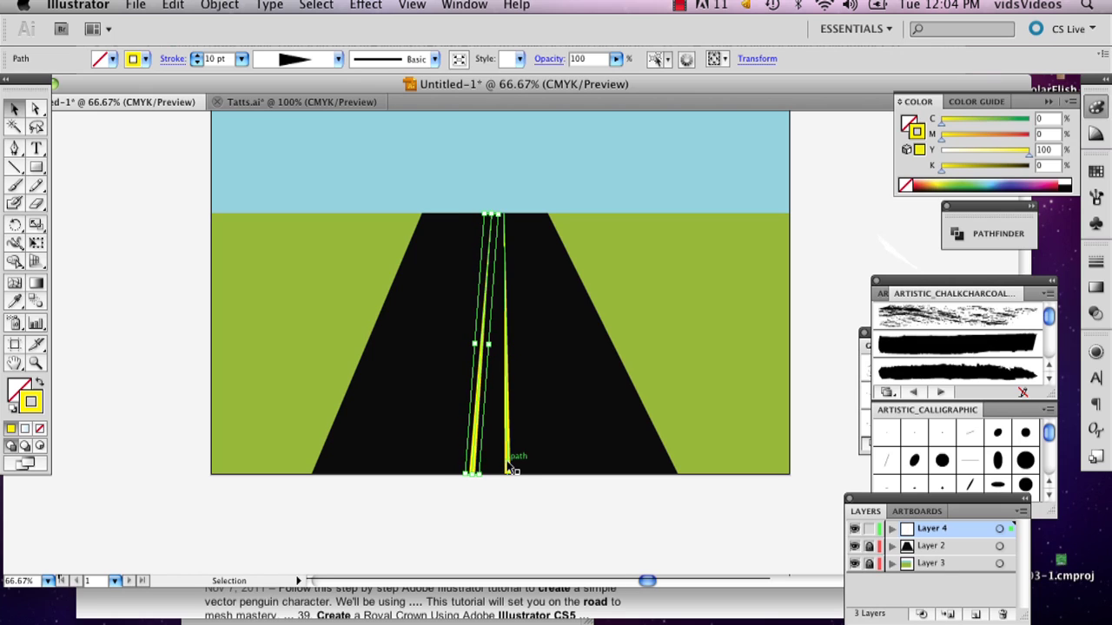
pyautogui.click(507, 465)
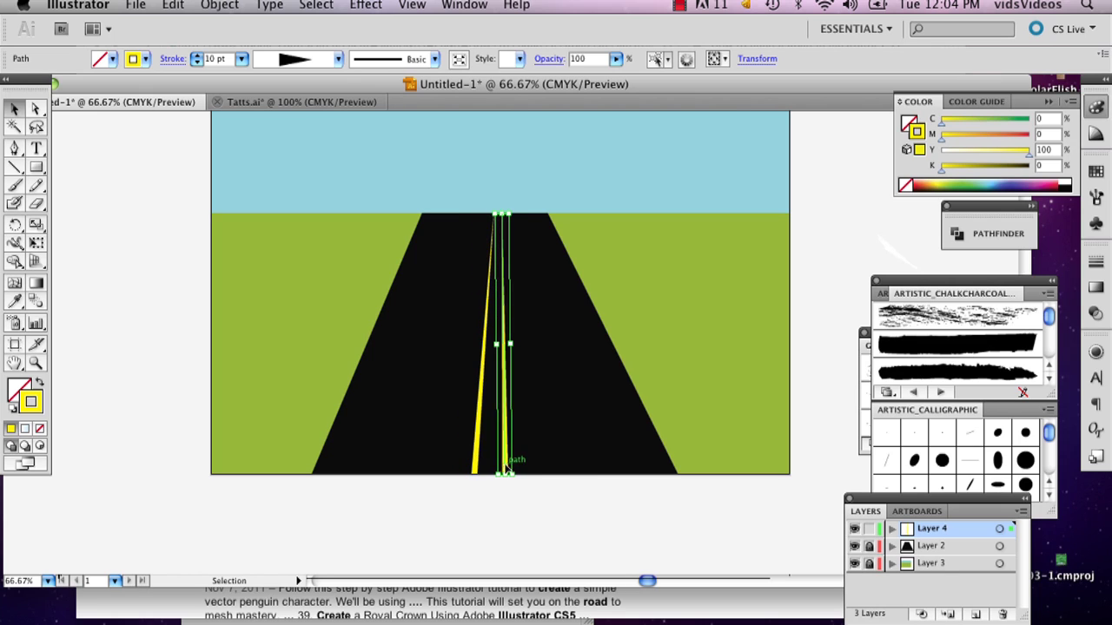
pyautogui.click(521, 516)
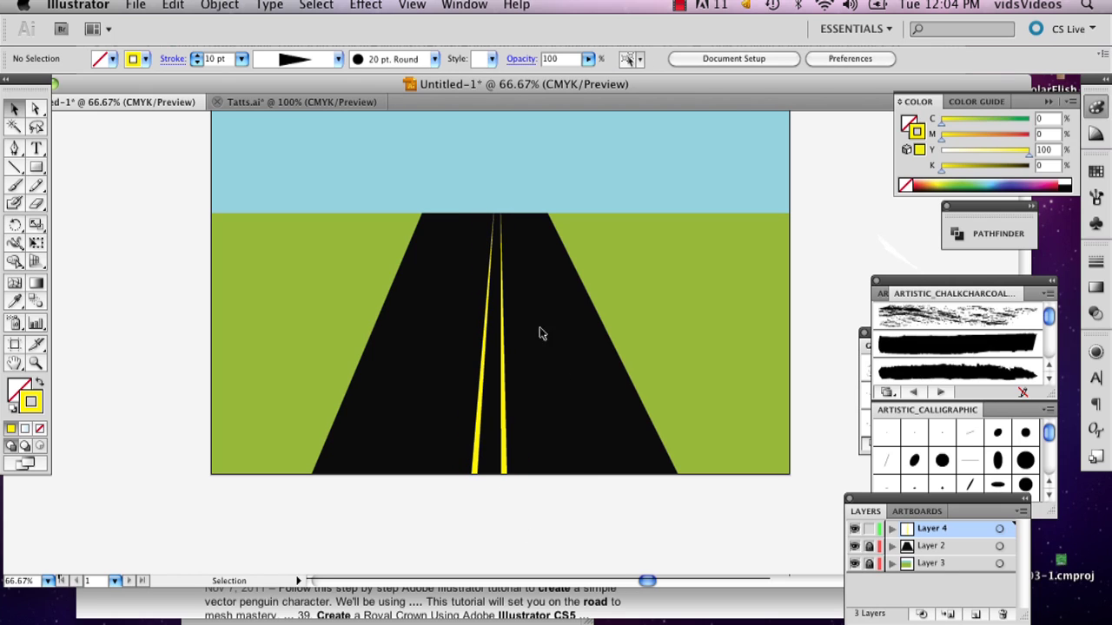
pyautogui.click(501, 274)
pyautogui.click(515, 535)
pyautogui.click(504, 468)
pyautogui.click(517, 514)
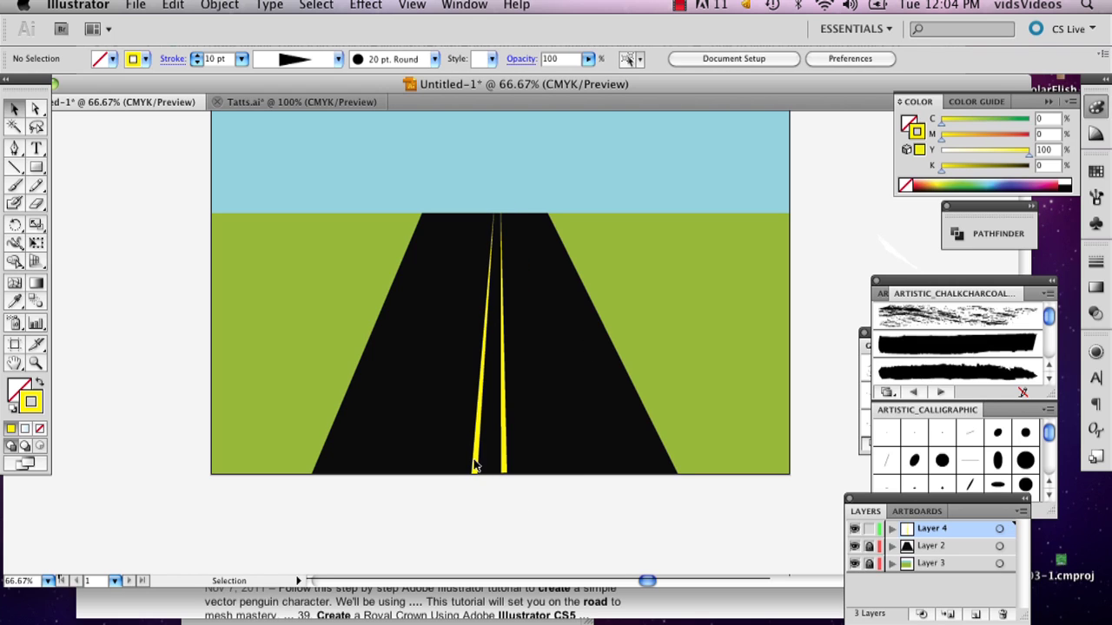